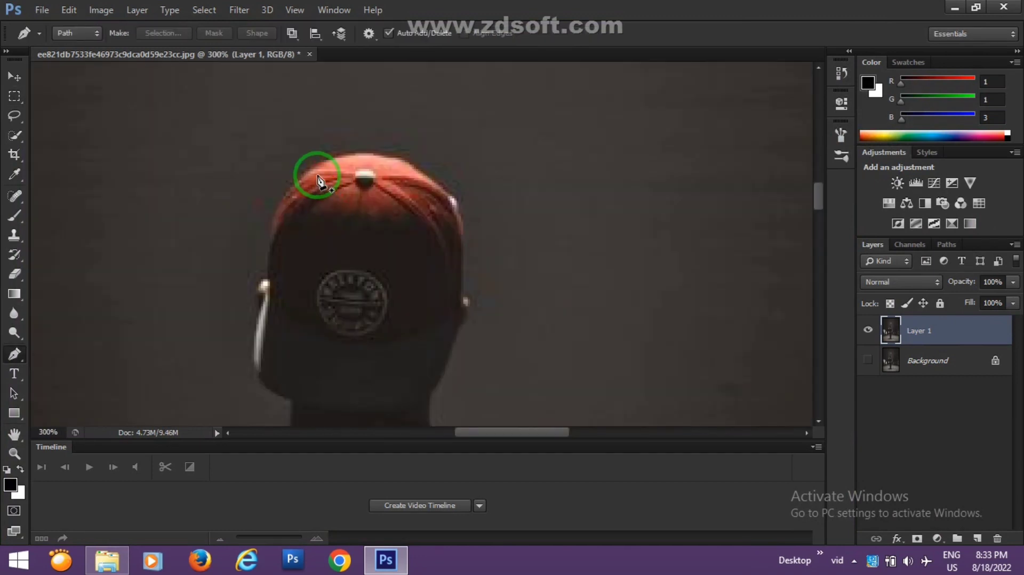
Zoom in and pan to bring the walking man's cap outline into view
key(ctrl+plus)
drag(304, 156, 380, 183)
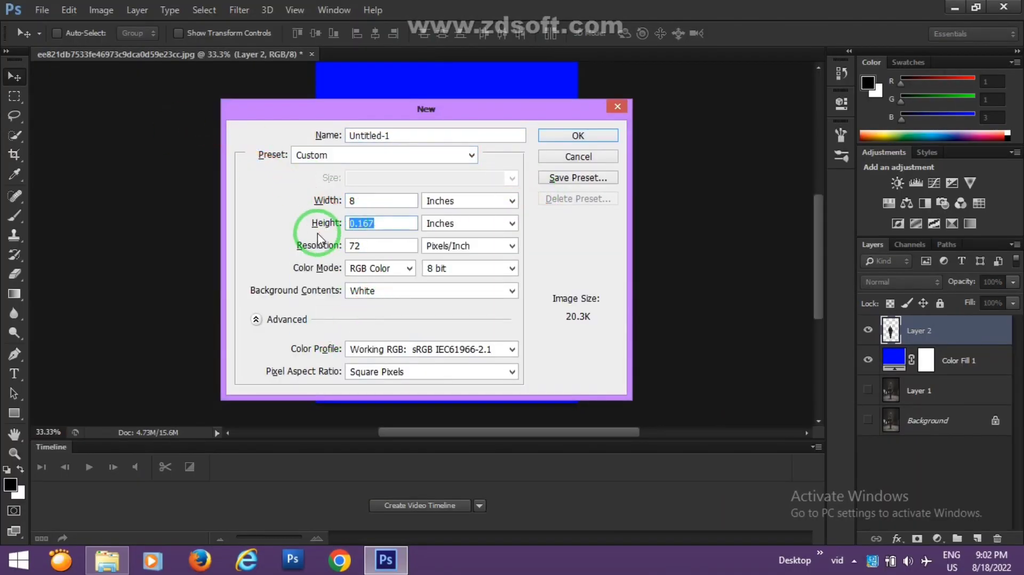
Create the 8x8 inch document and place the sand-dunes photo into it
text(8)
key(Return)
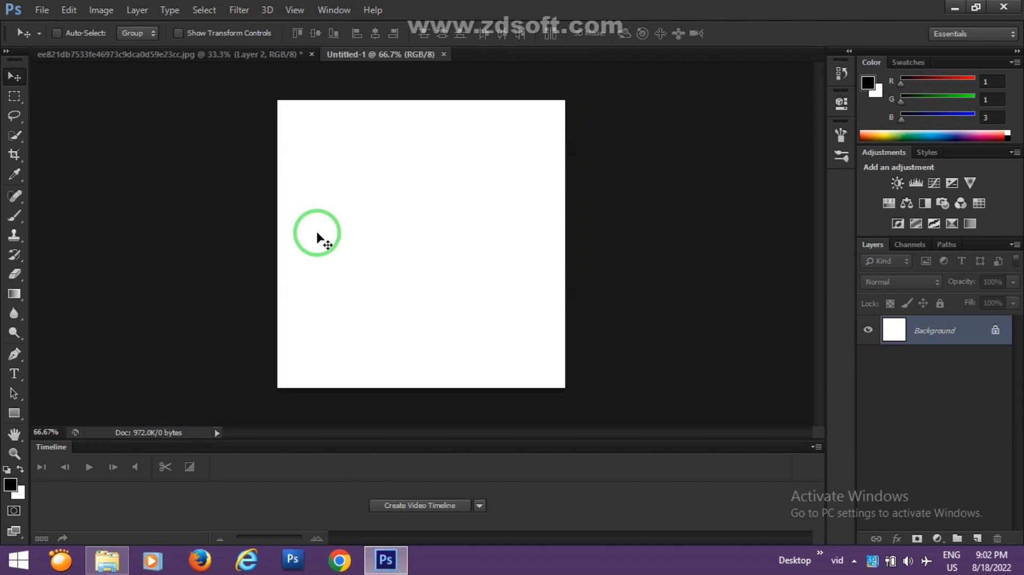
scroll(316, 237, up, 2)
click(69, 10)
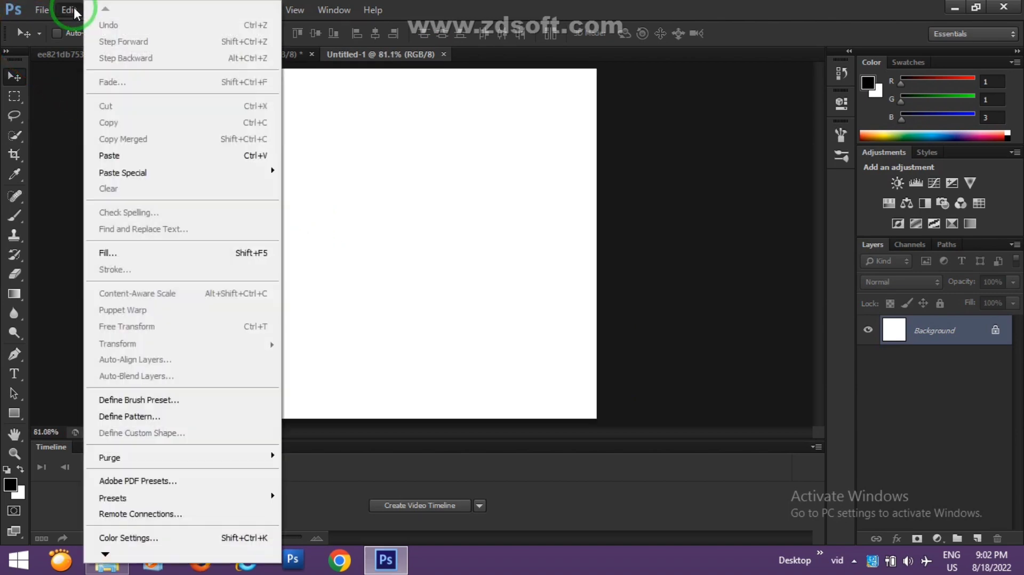
click(50, 289)
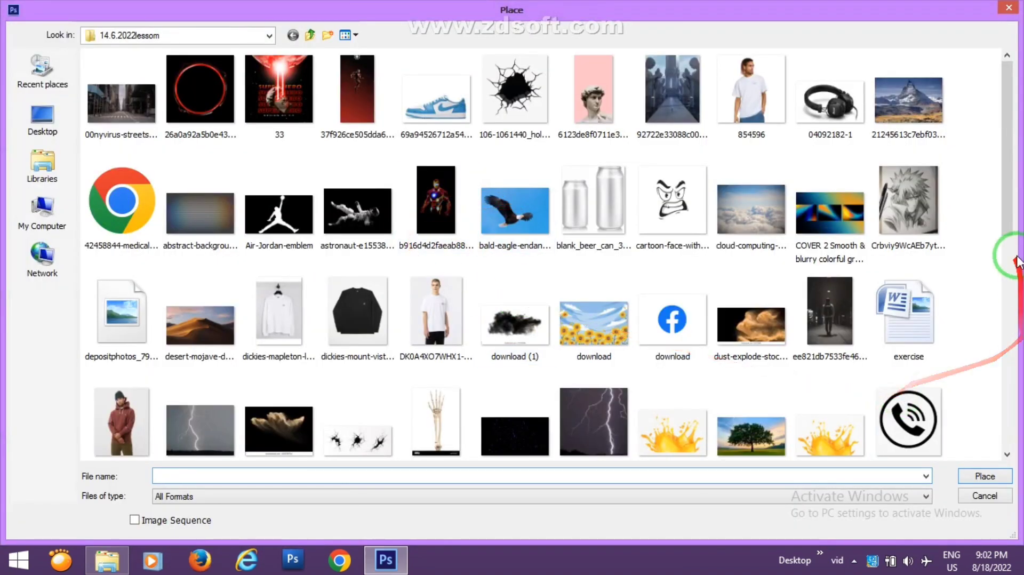
drag(1007, 258, 1003, 470)
click(985, 476)
key(Return)
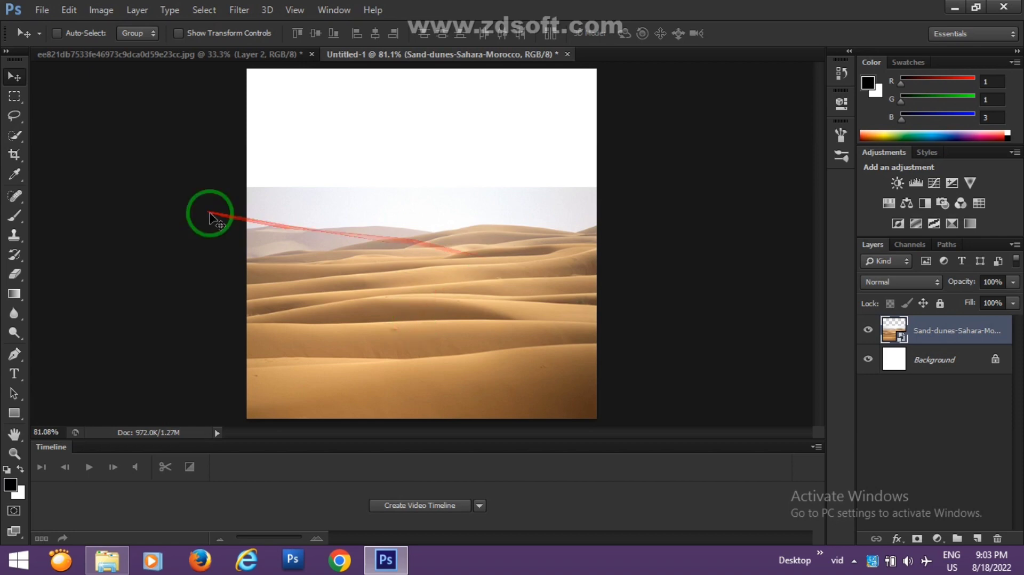
Select the full-width sky strip of the dunes photo and start free-transforming it
drag(243, 173, 596, 207)
key(m)
drag(243, 168, 617, 208)
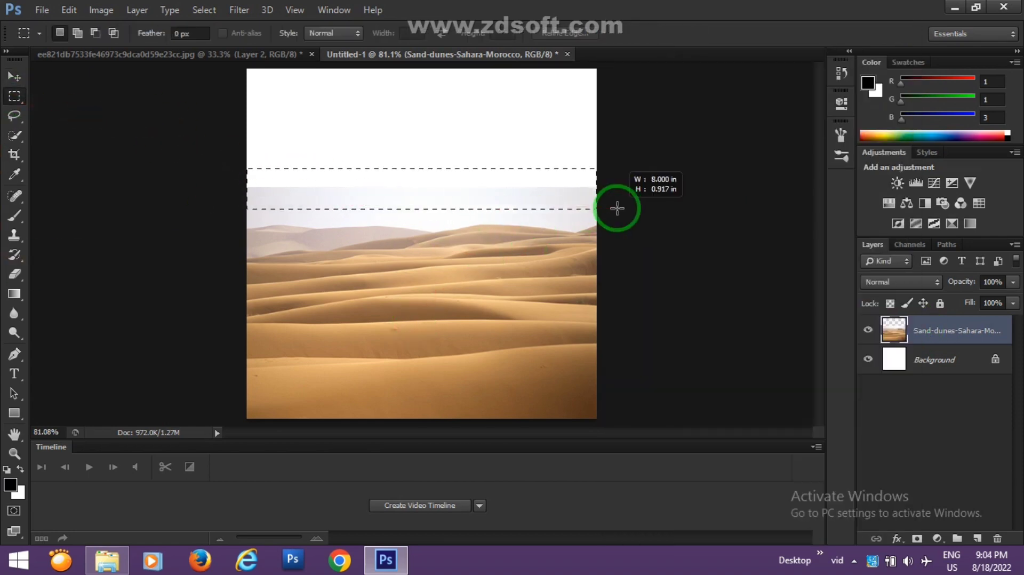
key(v)
key(ctrl+t)
key(ctrl+minus)
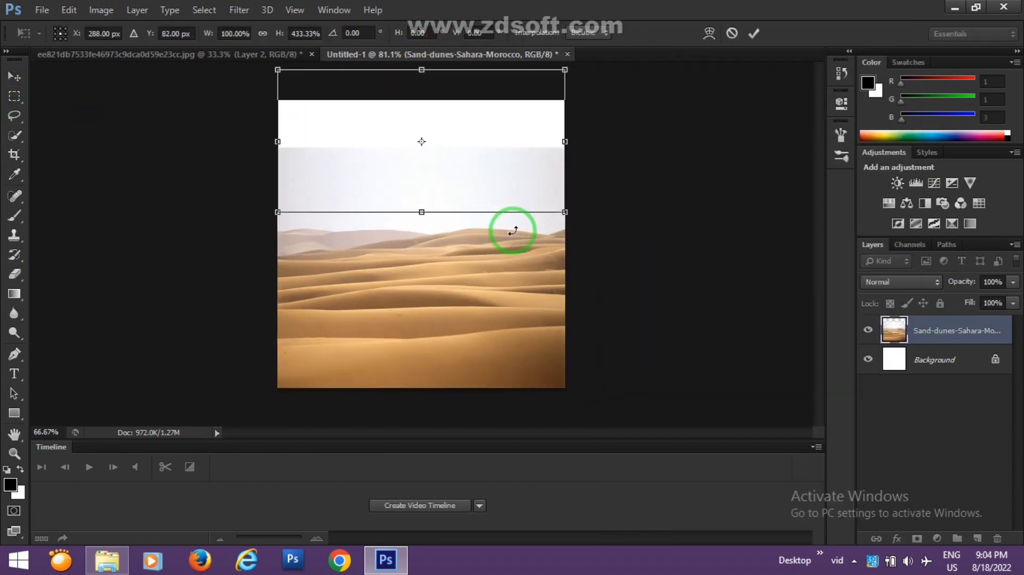
key(ctrl+minus)
key(ctrl+minus)
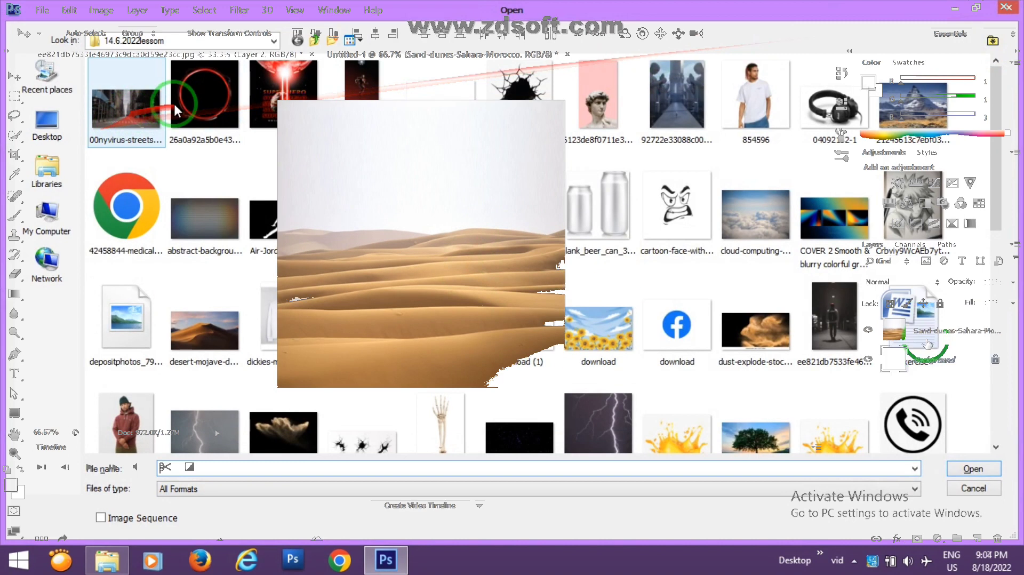
Open the red ring image and move its Layer 1 just above the Sand-dunes layer
click(210, 111)
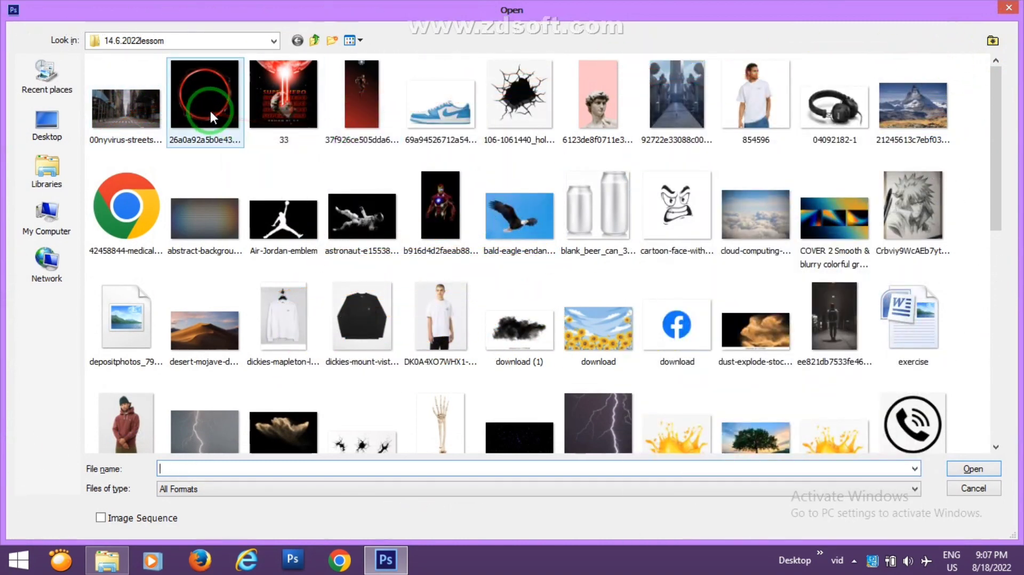
double_click(210, 110)
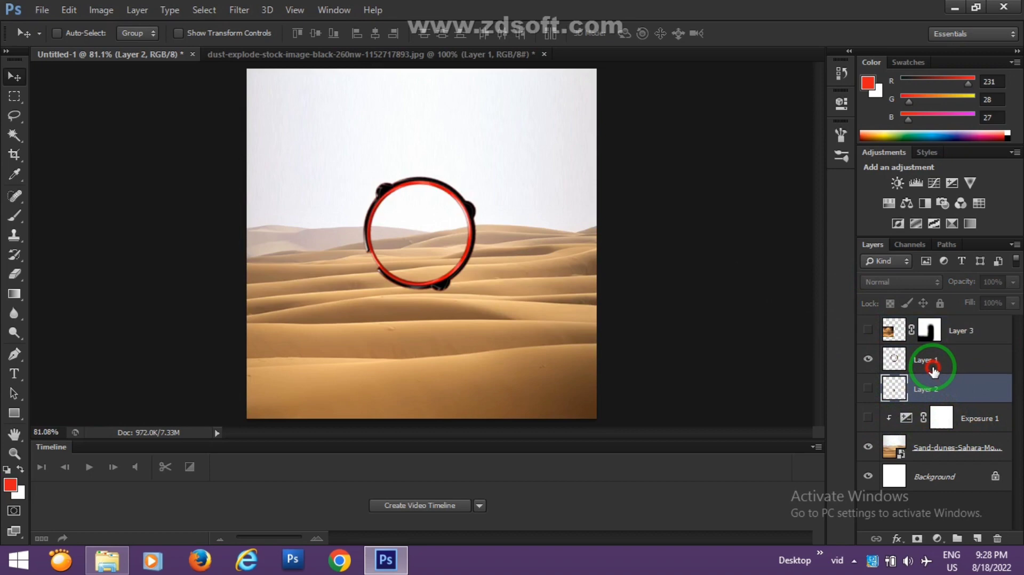
click(931, 366)
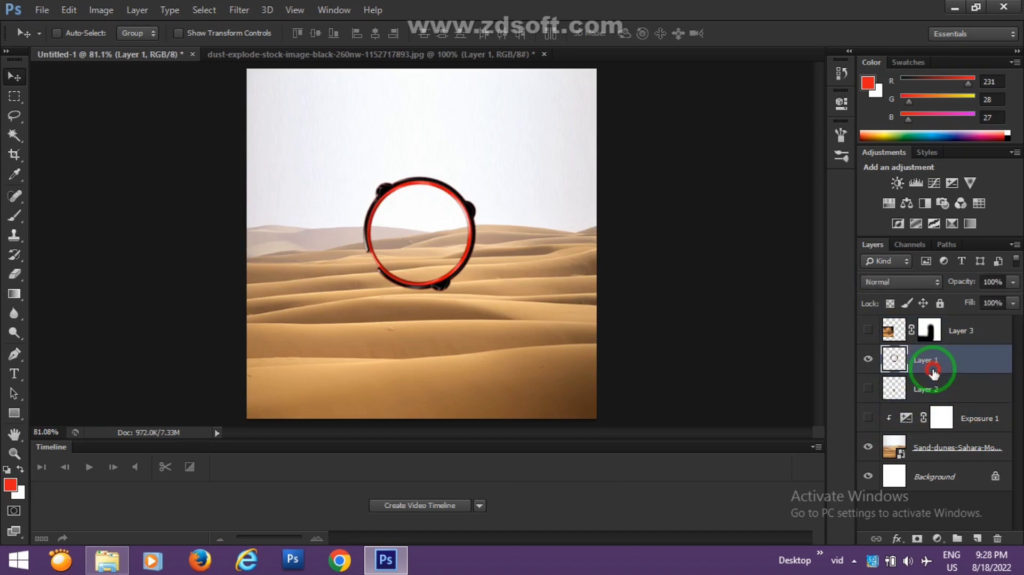
click(928, 363)
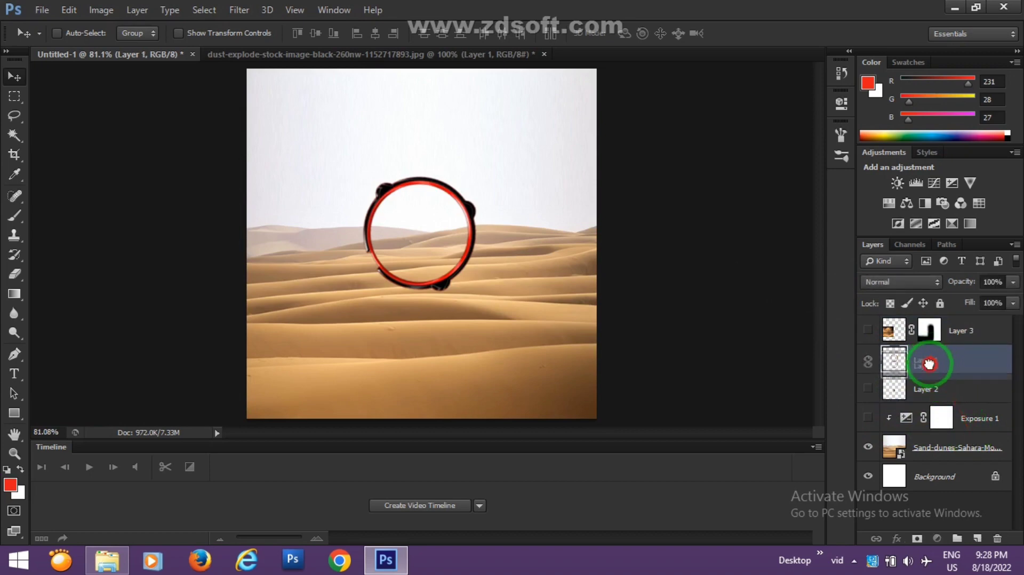
drag(928, 363, 933, 406)
click(963, 418)
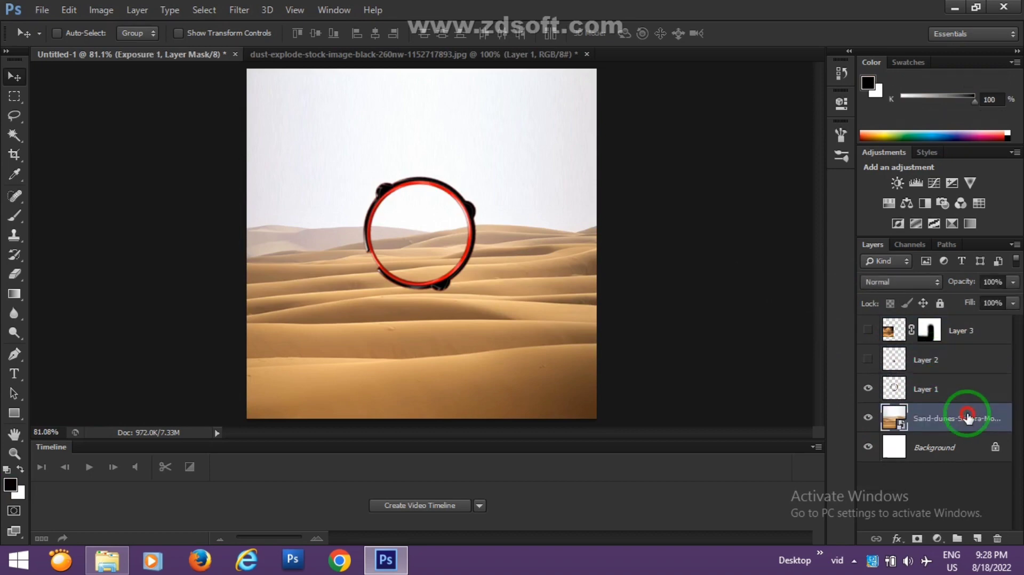
click(937, 373)
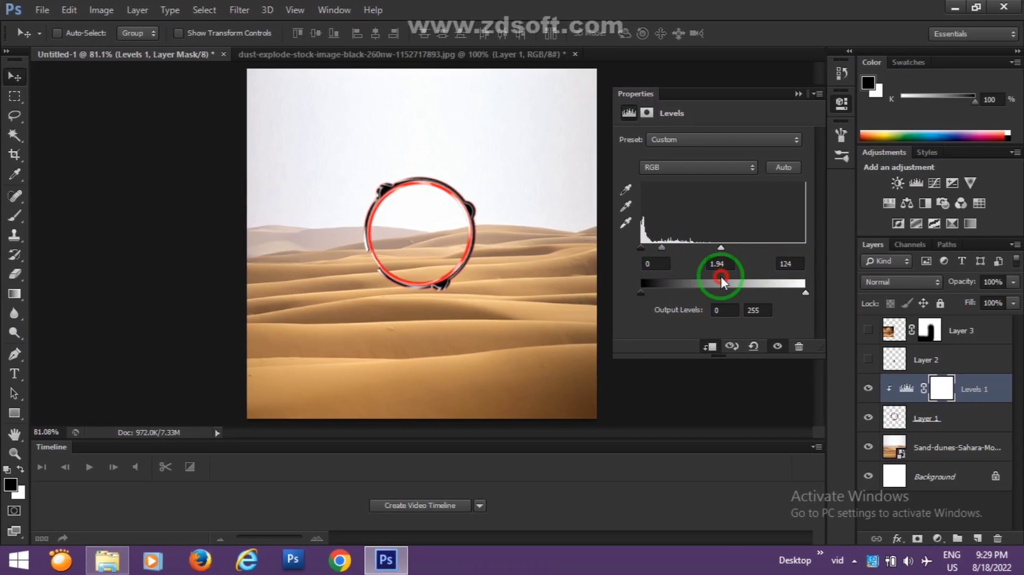
Add a Curves adjustment clipped to the ring, pulling the Green curve down
click(934, 182)
mouse_move(727, 235)
mouse_down()
mouse_move(679, 263)
mouse_move(718, 271)
mouse_up()
key(ctrl+1)
click(743, 158)
click(671, 180)
Add Color Balance at Cyan-Red -29 and a Channel Mixer with raised red
click(937, 539)
drag(693, 174, 673, 175)
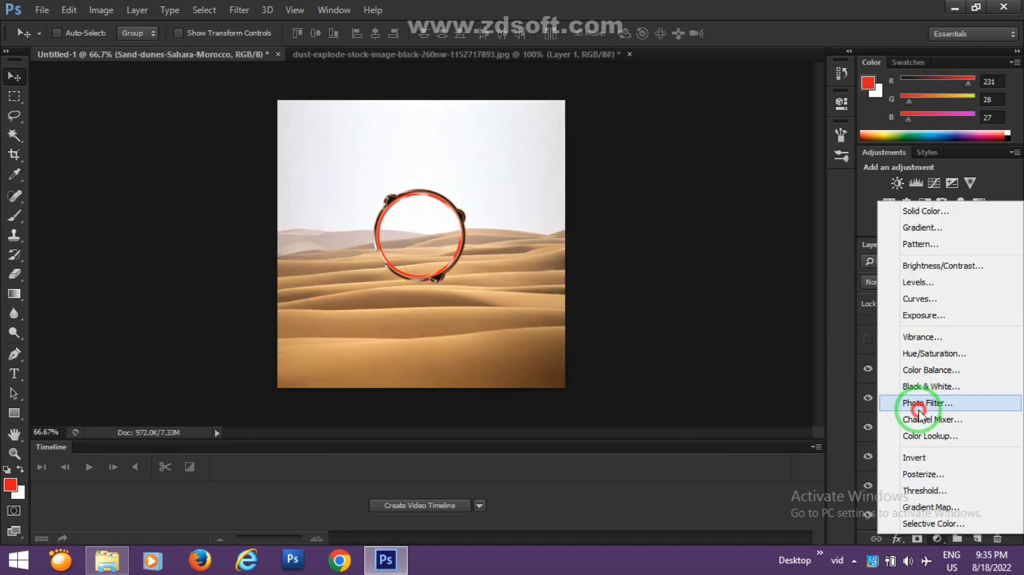
click(853, 411)
drag(713, 249, 743, 247)
mouse_move(713, 278)
mouse_down()
mouse_move(699, 279)
mouse_move(712, 278)
mouse_up()
drag(713, 334, 715, 335)
click(798, 94)
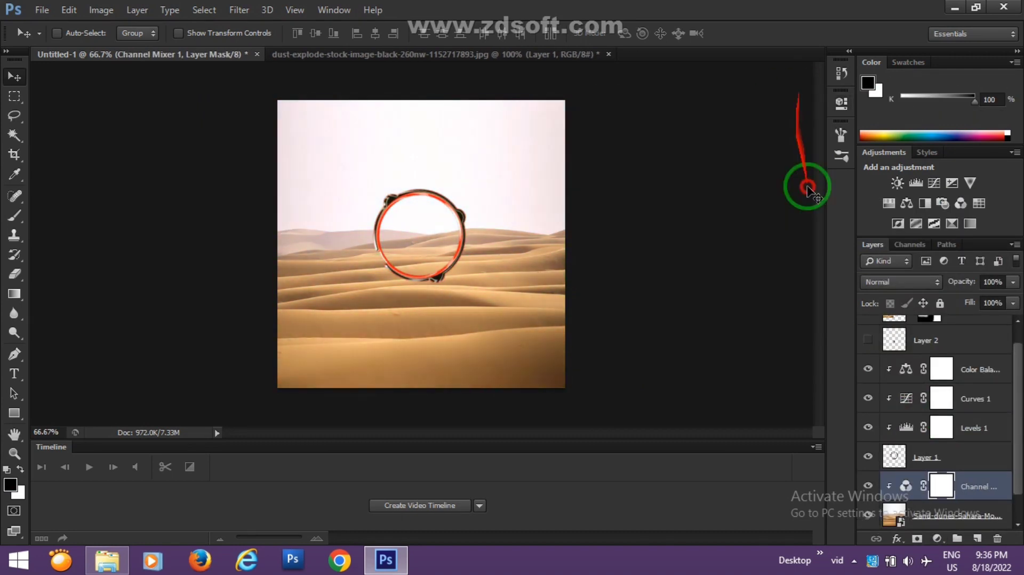
Add Hue/Saturation with hue -5 and warm the highlights to -21 Yellow-Blue
click(888, 203)
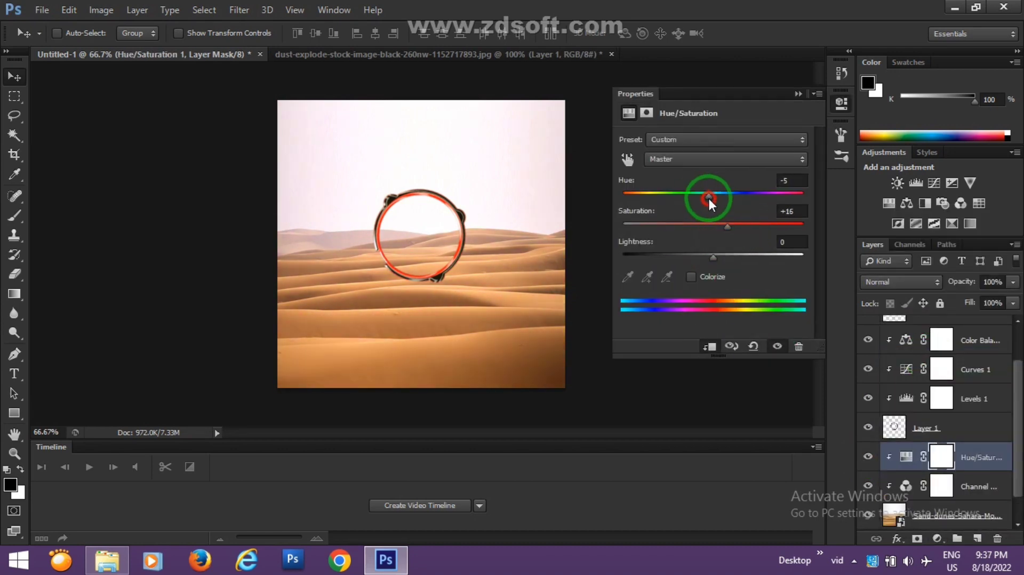
mouse_move(708, 196)
mouse_down()
mouse_move(687, 231)
mouse_move(696, 197)
mouse_move(678, 228)
mouse_up()
click(725, 140)
click(693, 130)
click(725, 139)
click(693, 159)
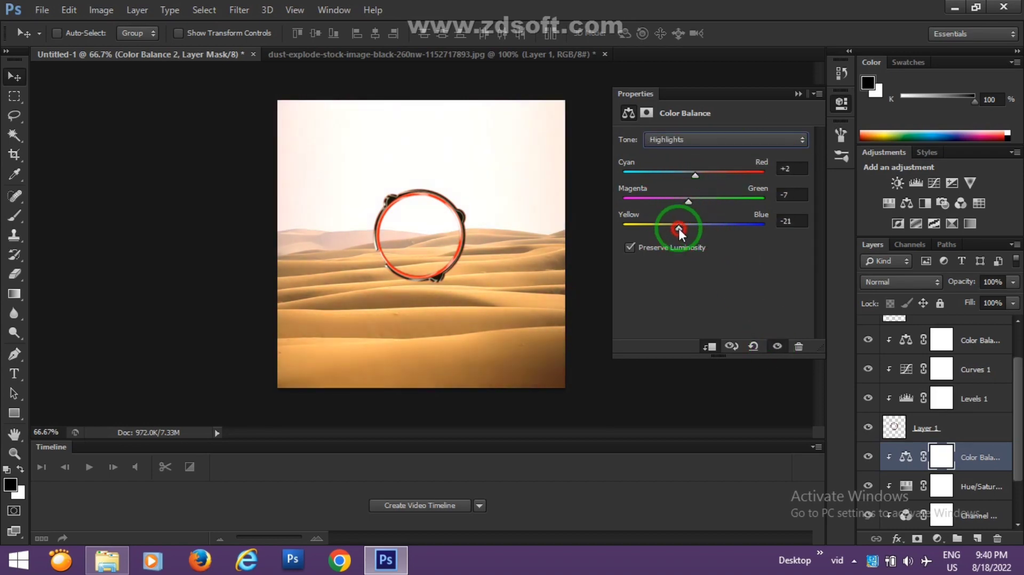
click(795, 95)
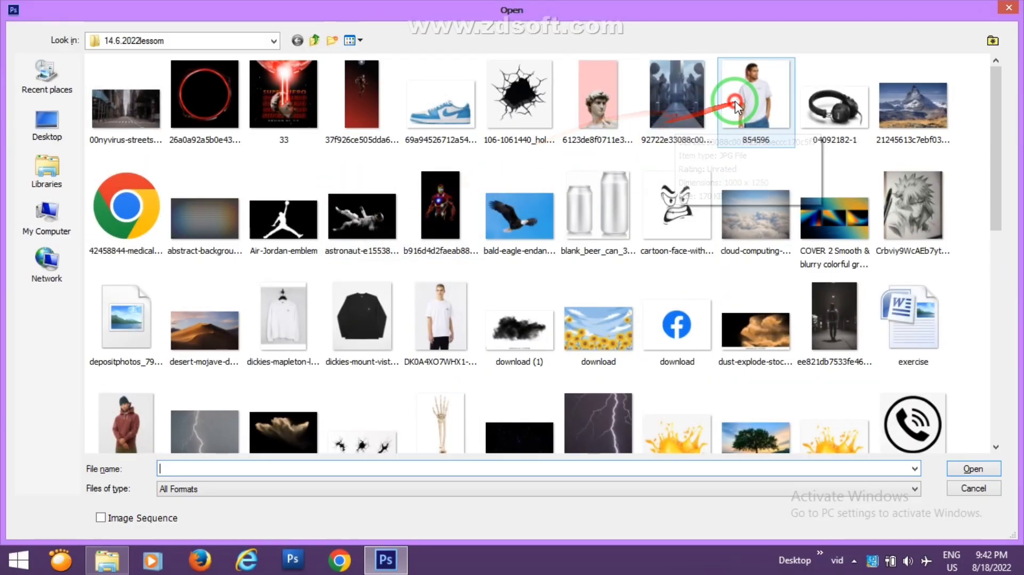
Open the temple corridor, clone out its small figure, and scale it over the ring
double_click(698, 110)
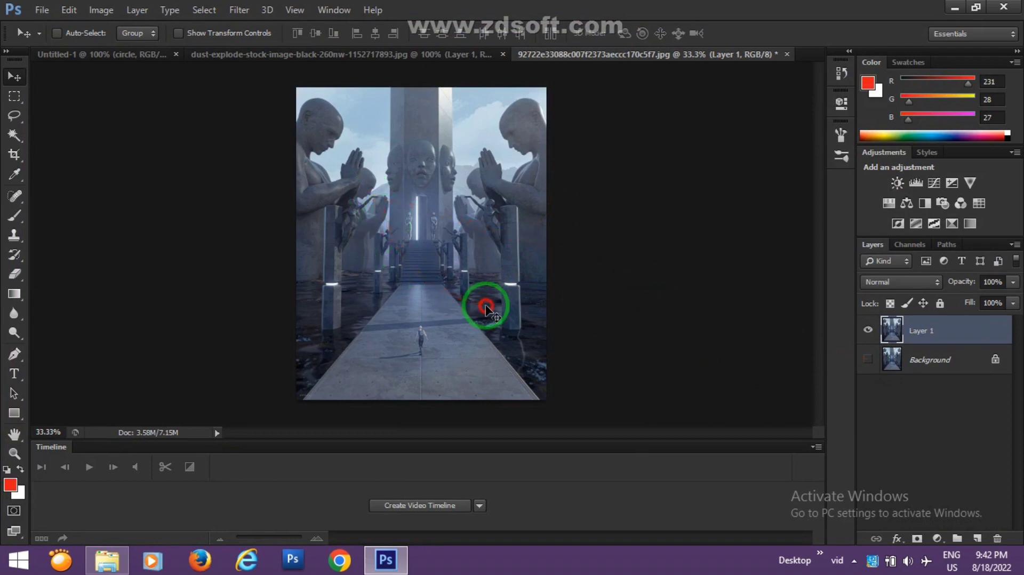
key(ctrl+plus)
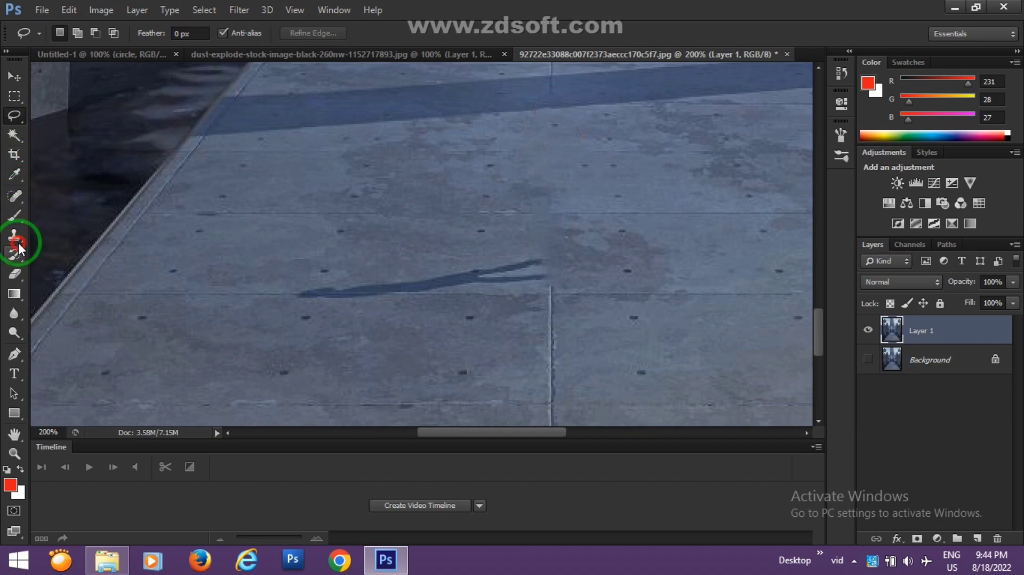
click(18, 243)
scroll(328, 307, up, 2)
scroll(480, 299, down, 1)
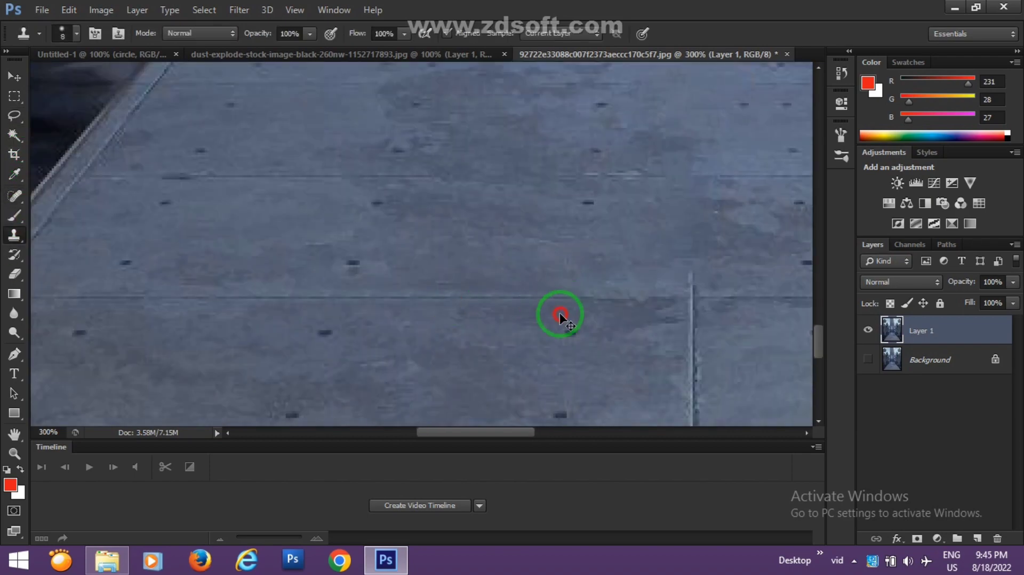
scroll(435, 296, up, 2)
scroll(430, 261, up, 2)
scroll(427, 245, down, 3)
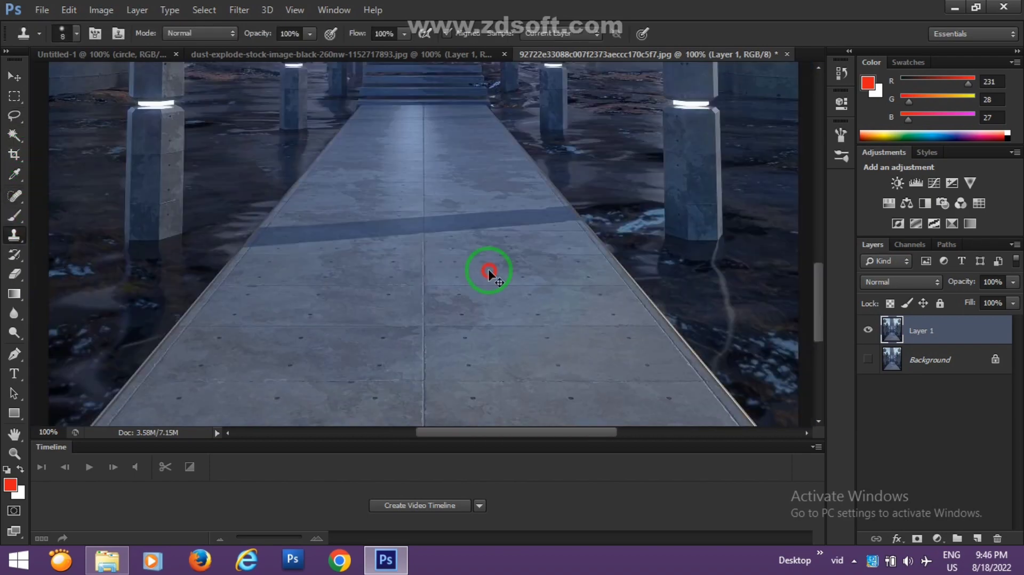
scroll(426, 244, down, 3)
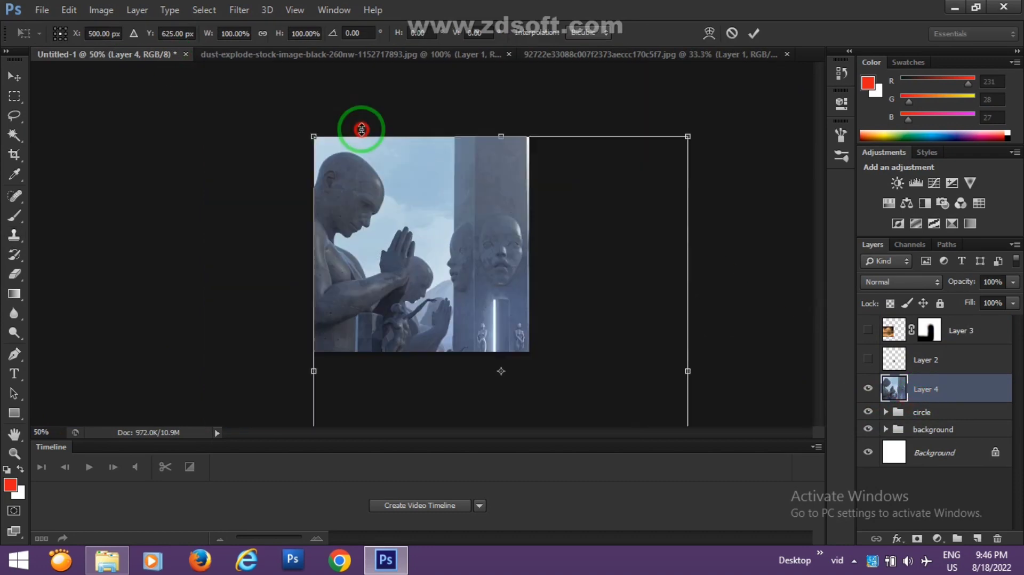
mouse_move(359, 126)
mouse_down()
mouse_move(346, 140)
mouse_move(468, 343)
mouse_up()
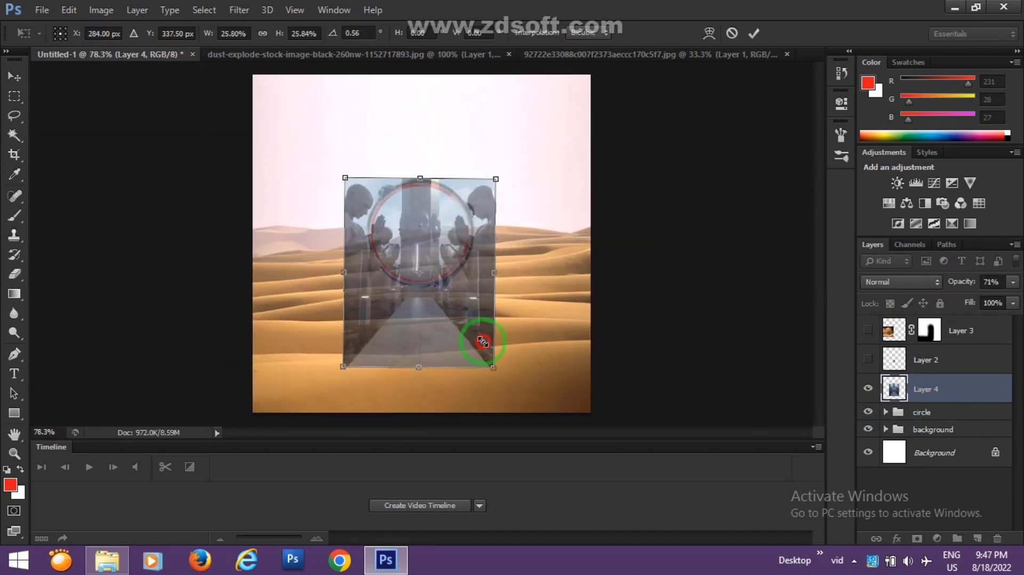
Resize the corridor to fit the ring and commit the transform
scroll(469, 343, up, 2)
drag(292, 87, 549, 212)
key(Return)
Mask the corridor black, paint it back inside the ring, and move it below the circle group
click(917, 538)
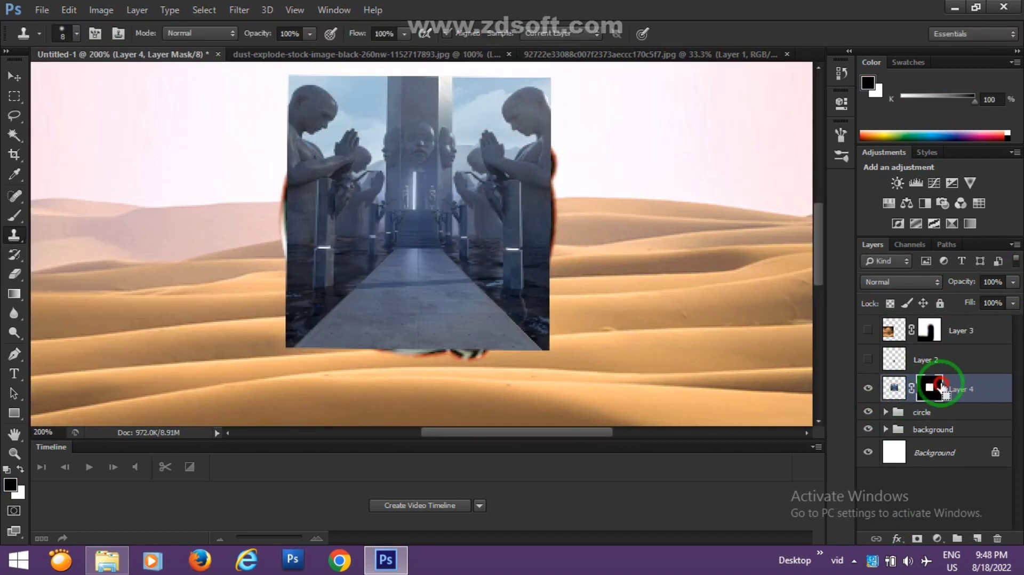
key(ctrl+i)
key(b)
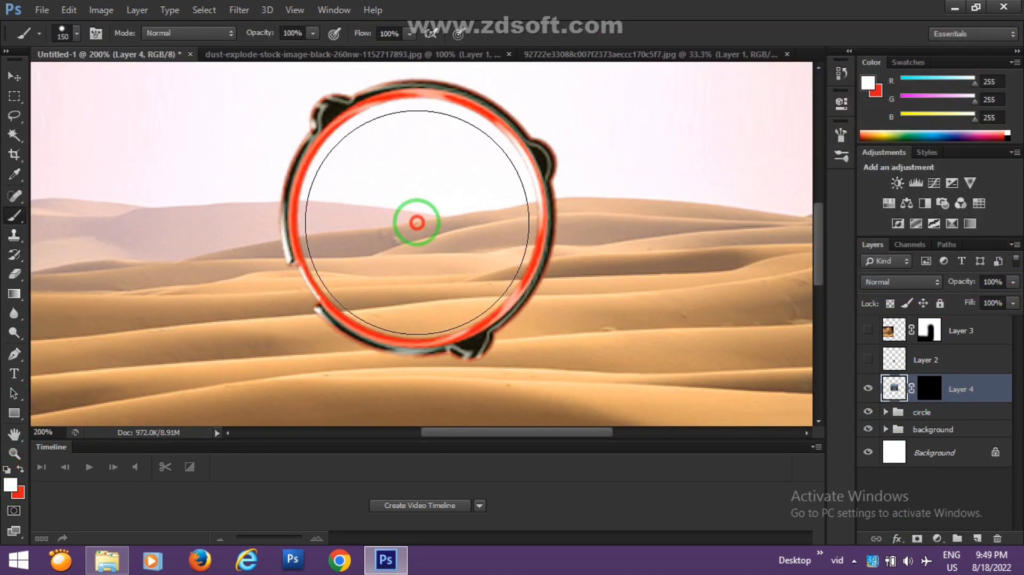
click(417, 222)
key(ctrl+plus)
scroll(427, 127, down, 3)
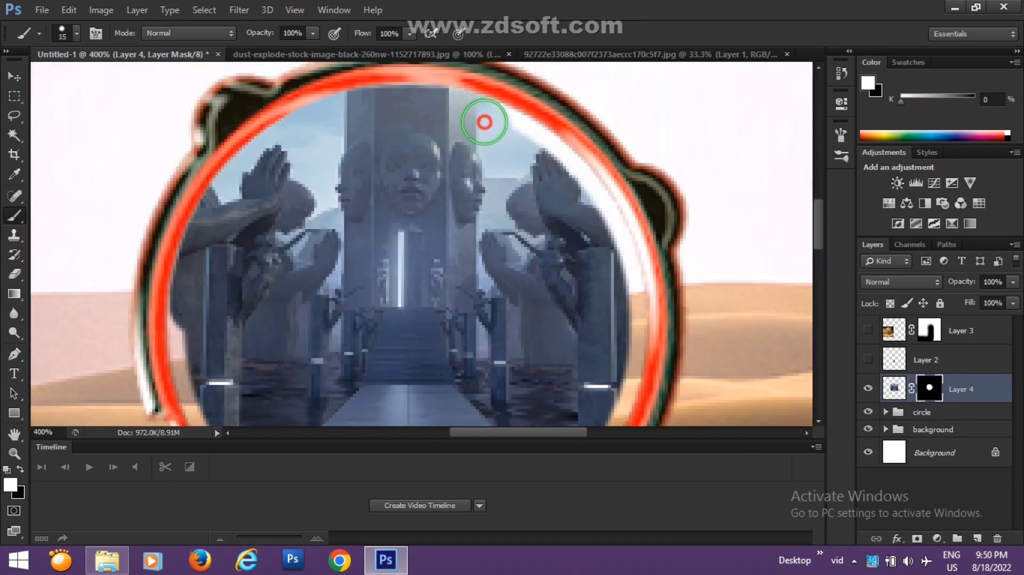
scroll(448, 112, right, 5)
scroll(422, 285, left, 3)
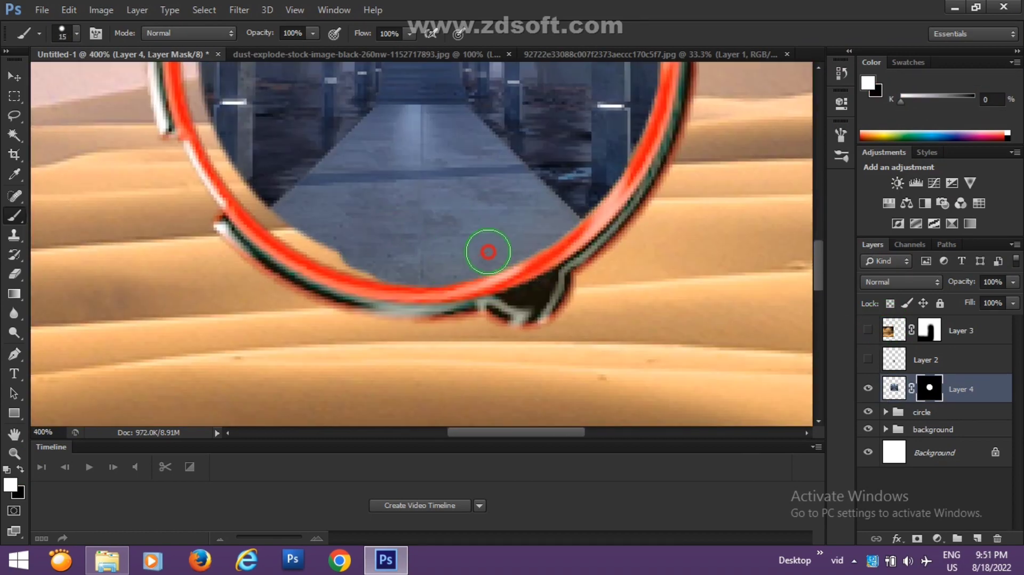
key(ctrl+minus)
key(ctrl+minus)
key(ctrl+minus)
drag(960, 389, 964, 403)
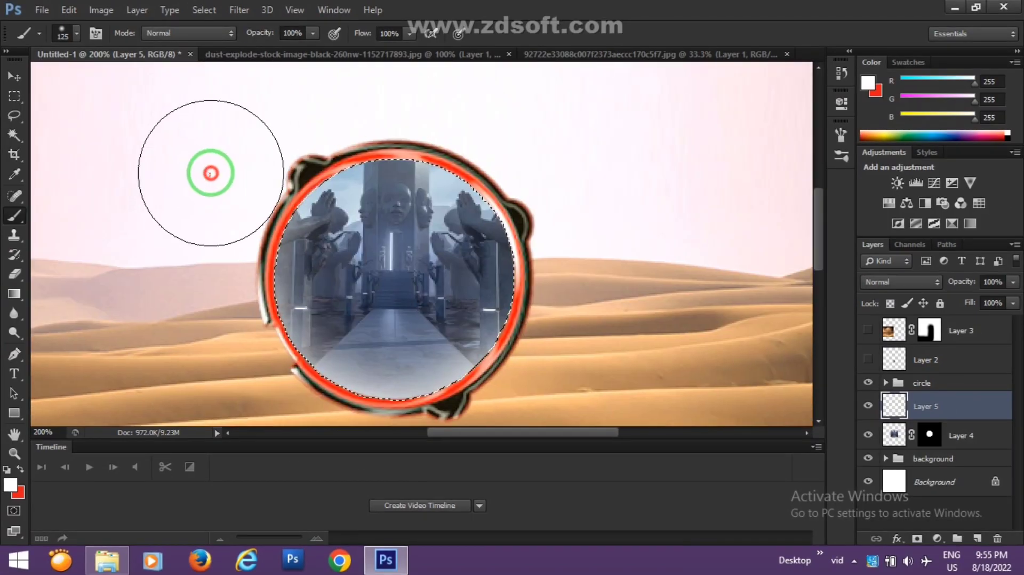
Paint the white circle's mask with a larger brush to reveal the corridor centre
key(ctrl+minus)
key(ctrl+minus)
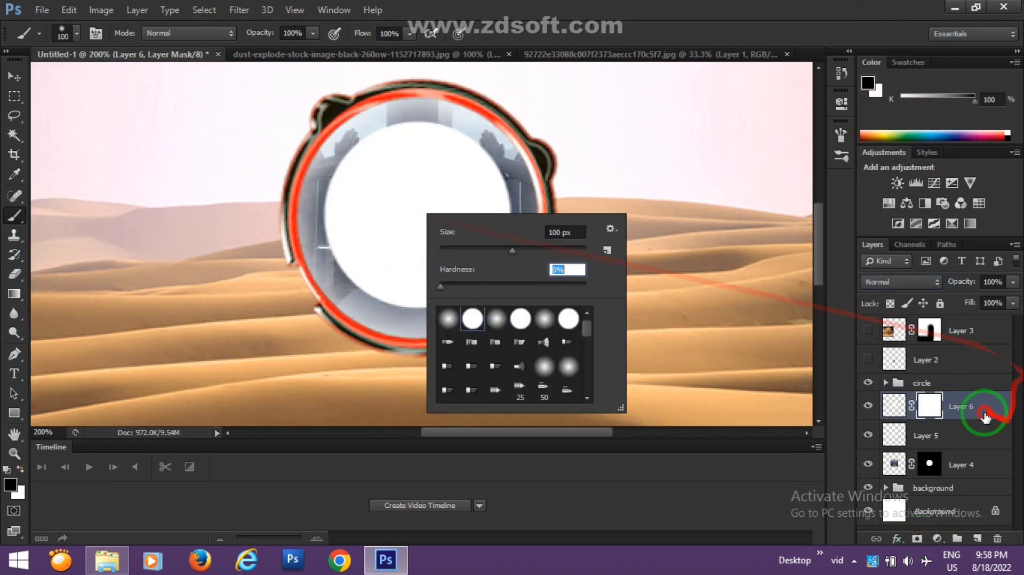
click(416, 213)
click(930, 407)
key(bracketright)
key(bracketright)
click(415, 214)
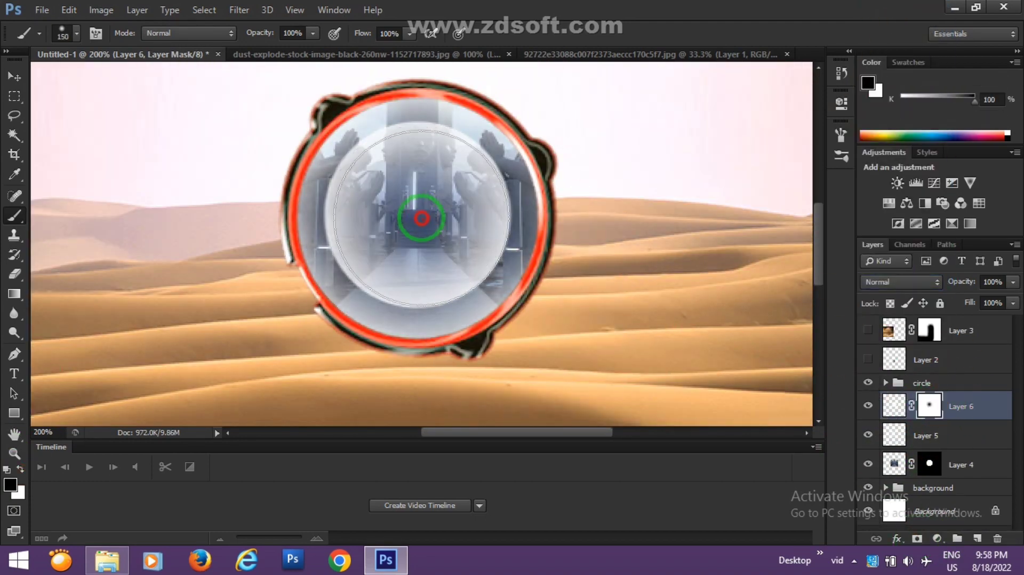
click(416, 214)
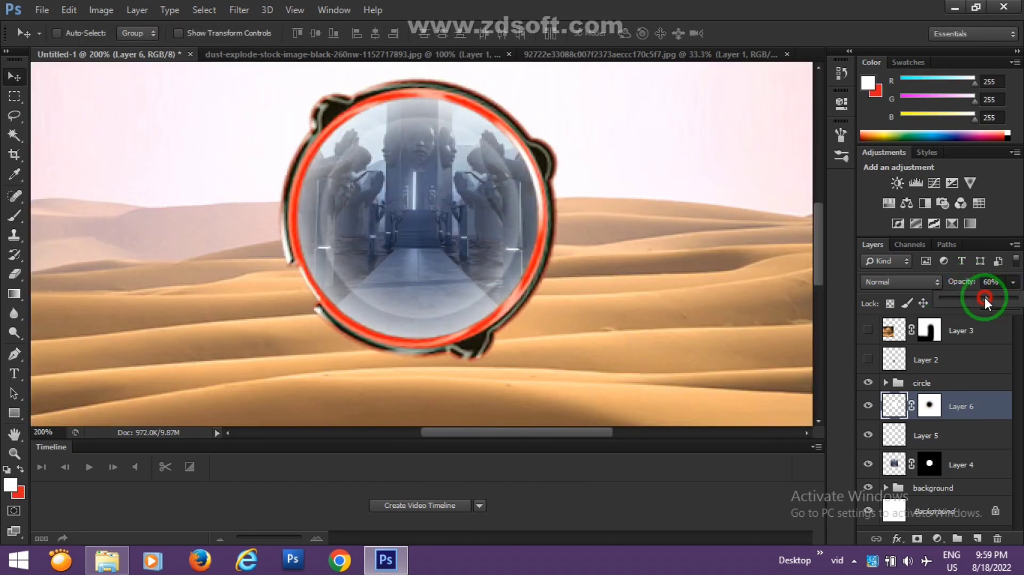
Lower the white disc's opacity and duplicate it as Layer 6 copy at 22%
drag(983, 301, 972, 301)
key(ctrl+minus)
key(ctrl+j)
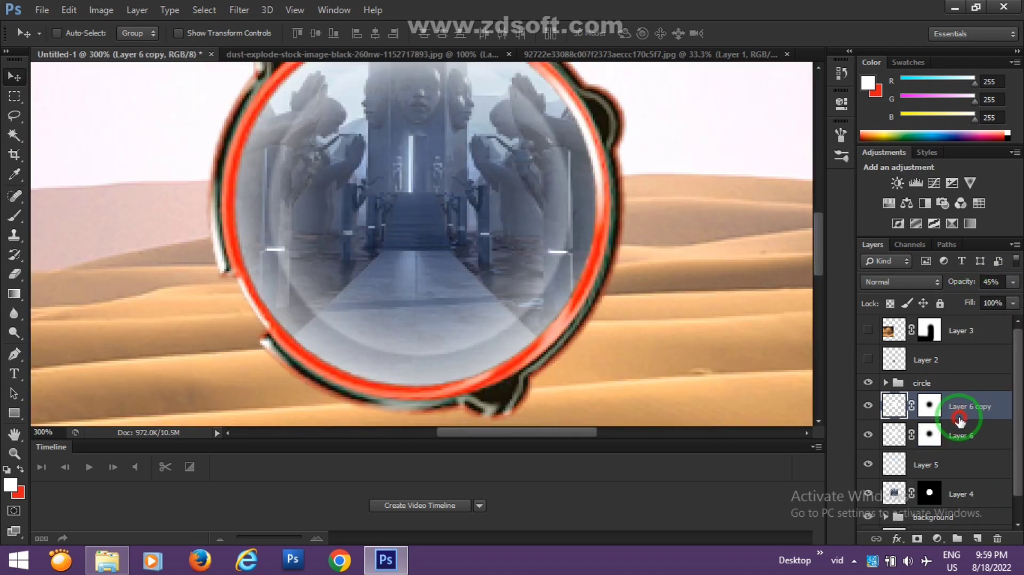
drag(456, 228, 589, 241)
key(ctrl+plus)
drag(1012, 281, 956, 306)
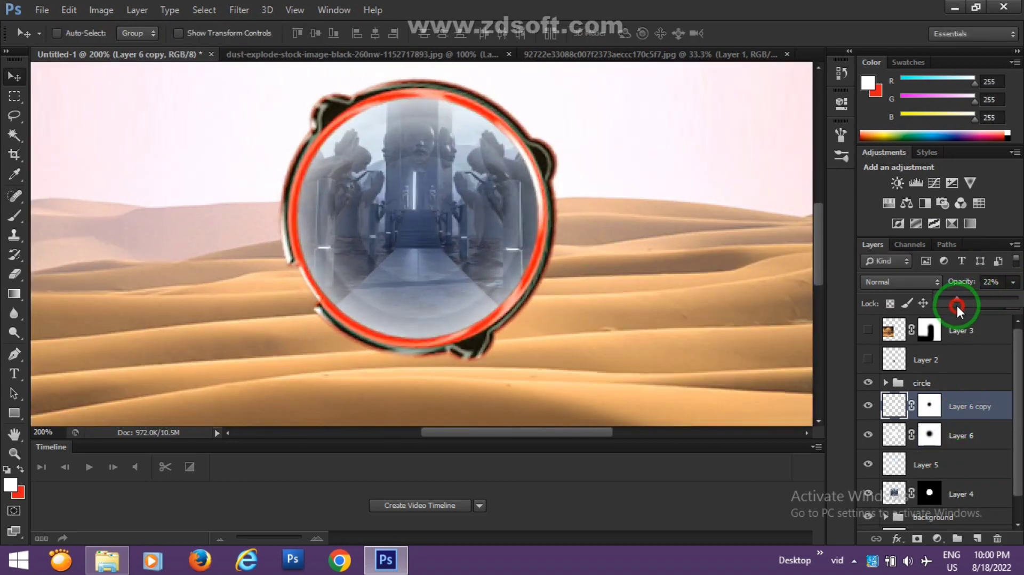
Bring up the Motion Blur settings for Layer 6
click(965, 435)
click(239, 10)
click(468, 299)
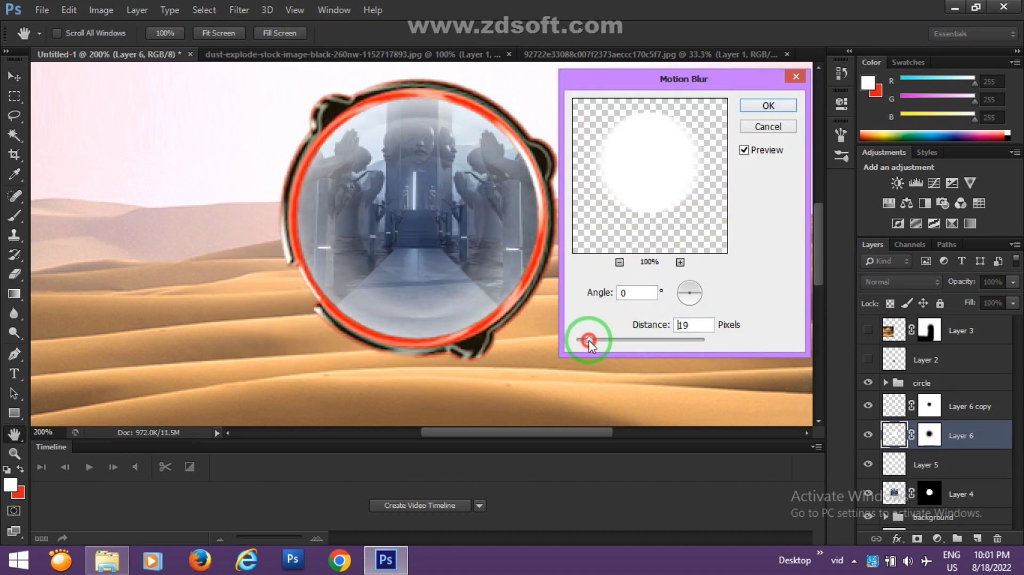
Apply a Motion Blur with angle -90 and distance 6 to the disc
drag(589, 344, 587, 343)
click(696, 301)
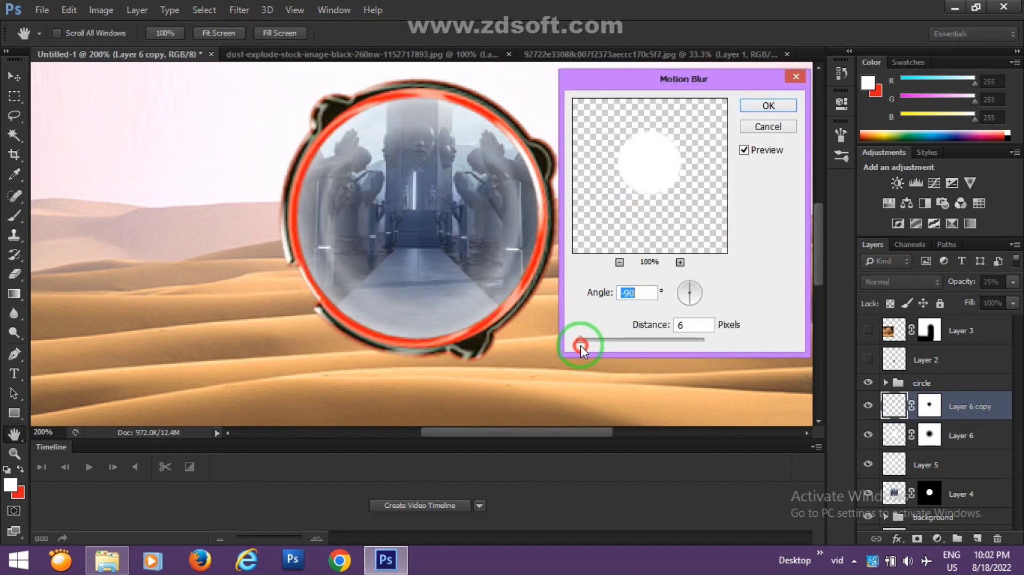
click(757, 107)
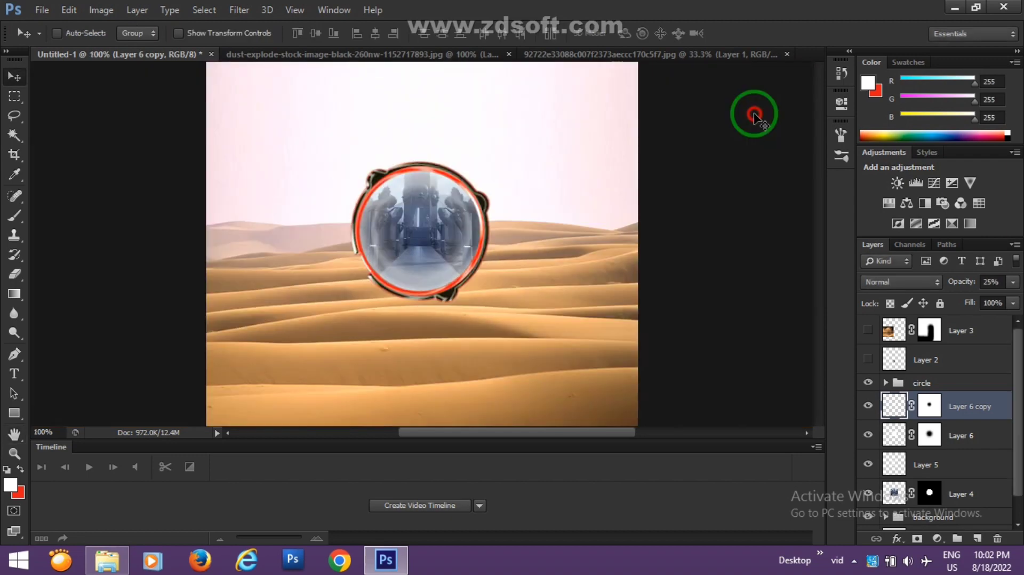
Set Layer 6 opacity to 75%
click(975, 432)
click(1013, 282)
mouse_move(955, 298)
mouse_down()
mouse_move(973, 318)
mouse_move(993, 315)
mouse_up()
key(ctrl+minus)
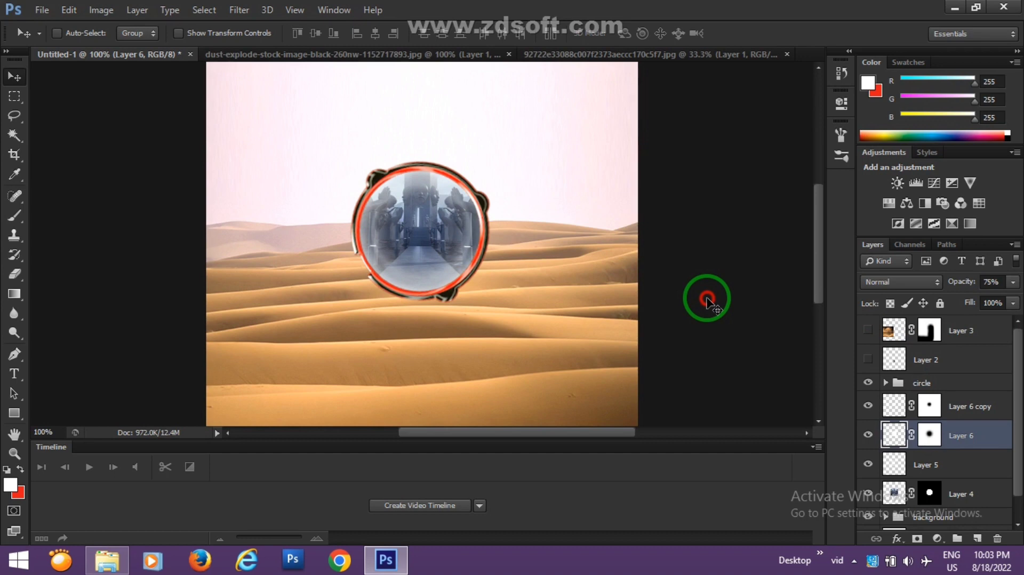
drag(817, 269, 804, 291)
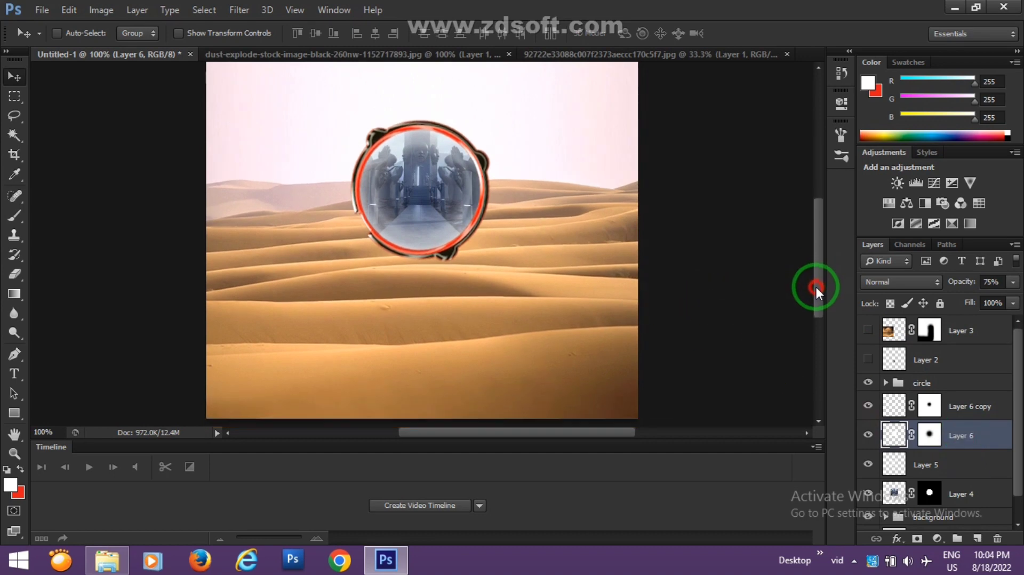
Add a new clipped Layer 7 inside the expanded circle group and pick the Brush
click(885, 382)
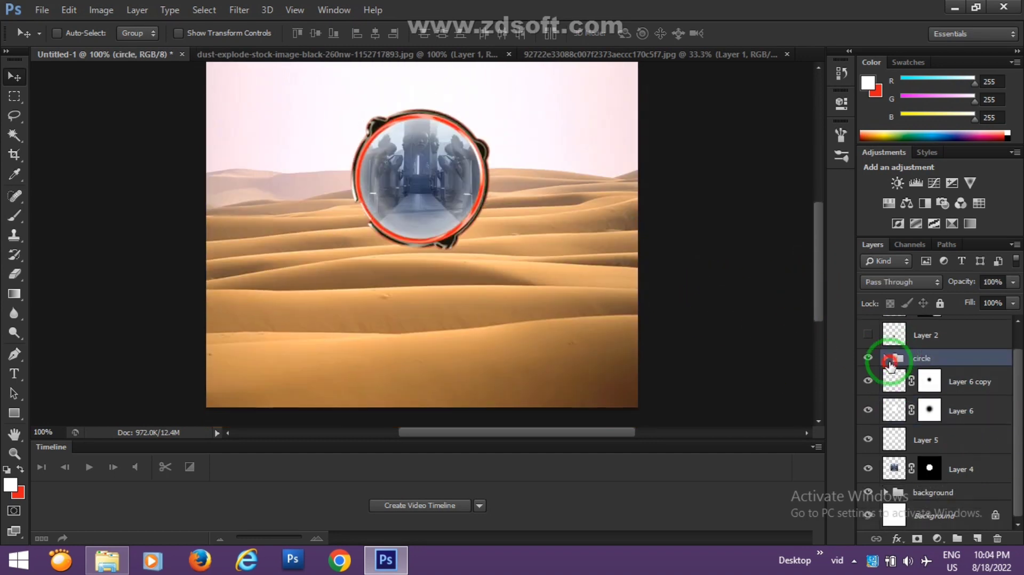
click(960, 379)
key(ctrl+shift+alt+n)
key(ctrl+plus)
key(ctrl+plus)
key(b)
key(ctrl+minus)
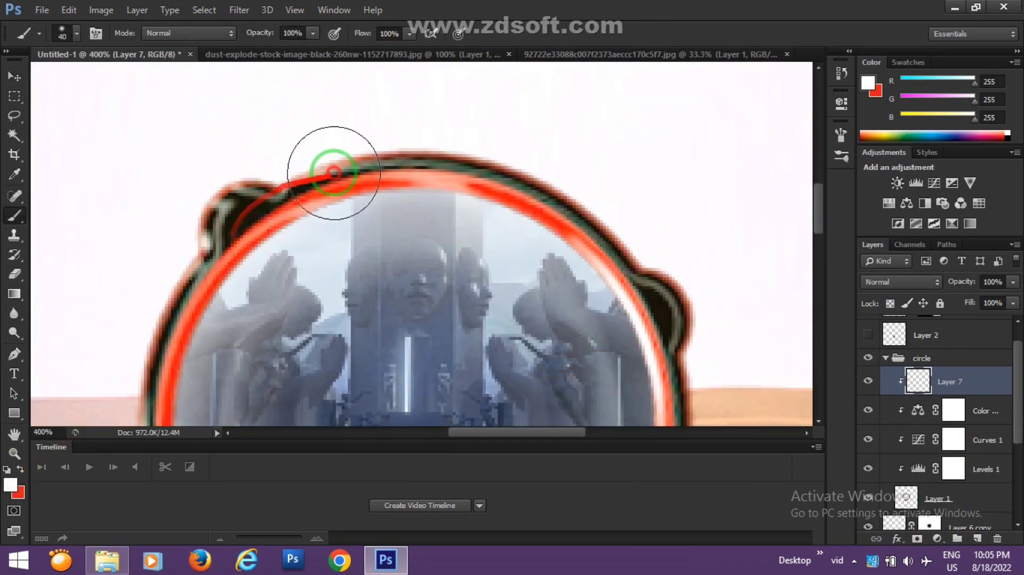
key(ctrl+minus)
key(ctrl+minus)
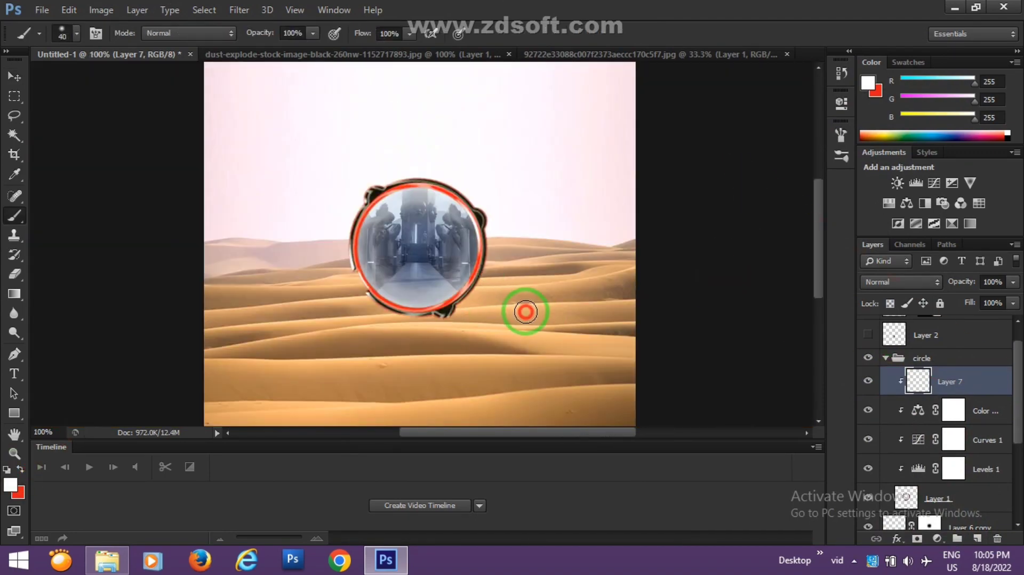
Duplicate the circle group as circle copy and make it visible and active
click(964, 360)
key(ctrl+j)
key(ctrl+plus)
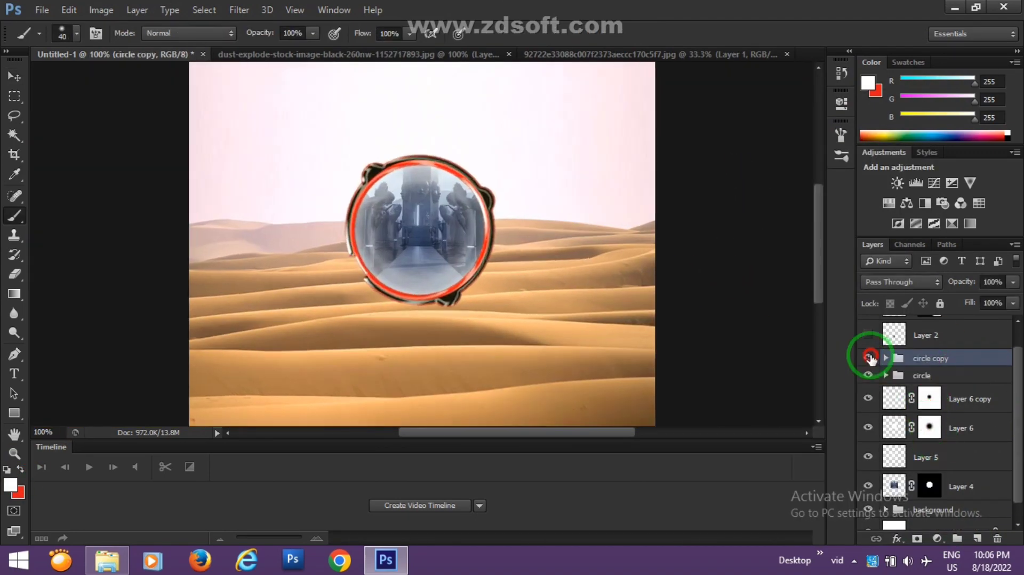
key(ctrl+minus)
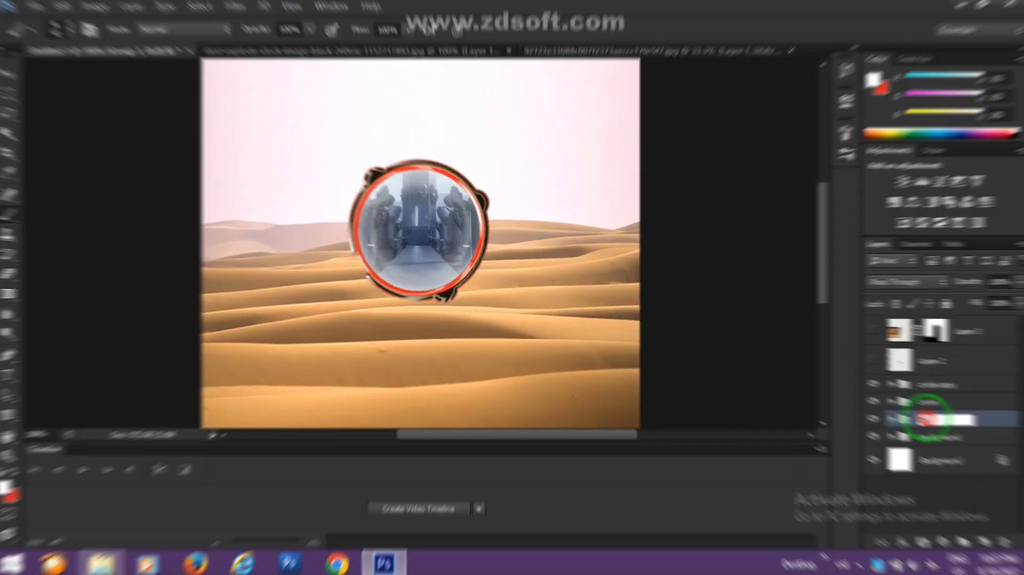
key(ctrl+t)
key(Escape)
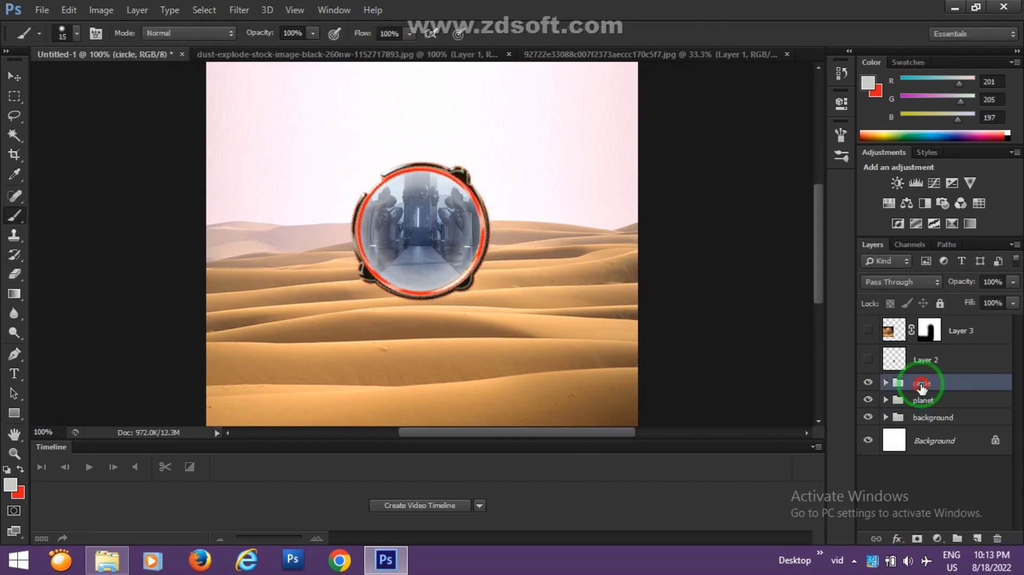
click(868, 417)
click(931, 417)
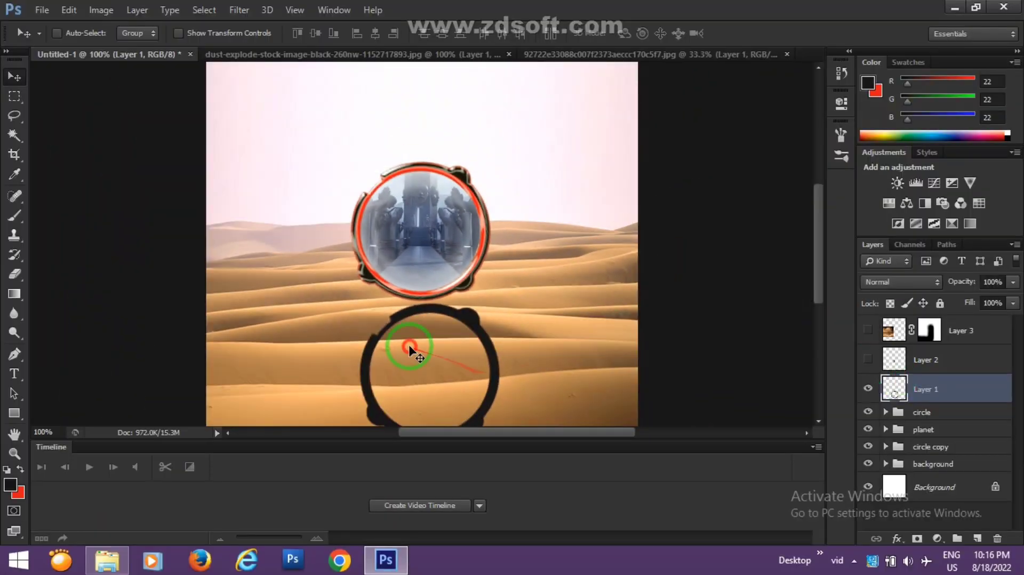
Move the black silhouette onto the sand and distort it into a slanted shadow
drag(410, 349, 293, 313)
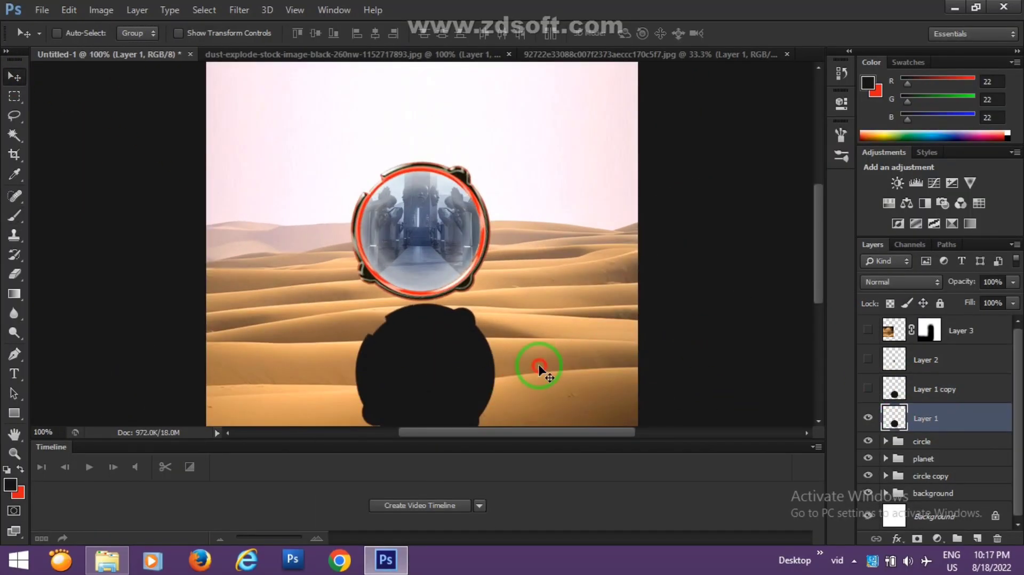
key(ctrl+0)
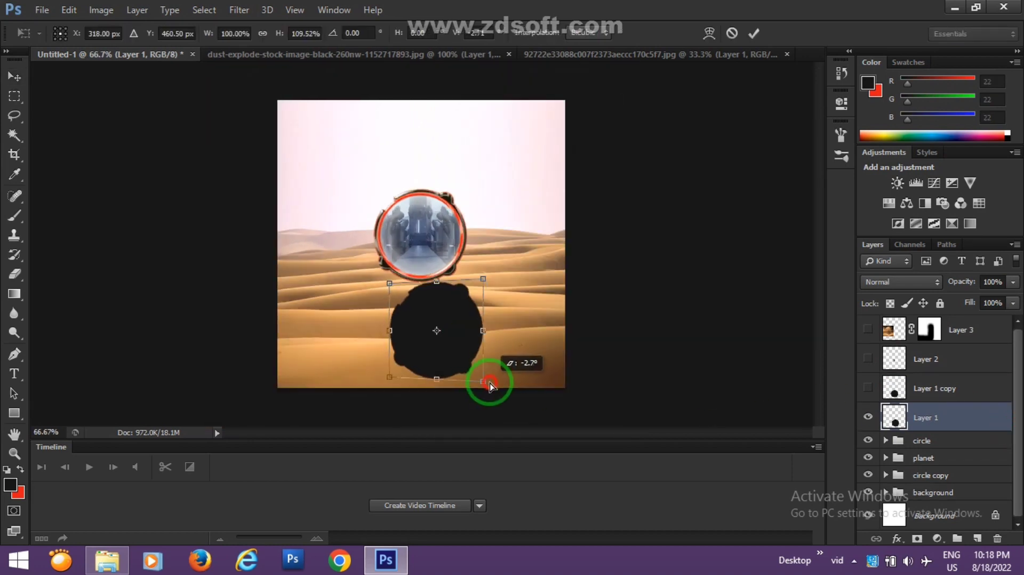
drag(483, 352, 439, 289)
key(Return)
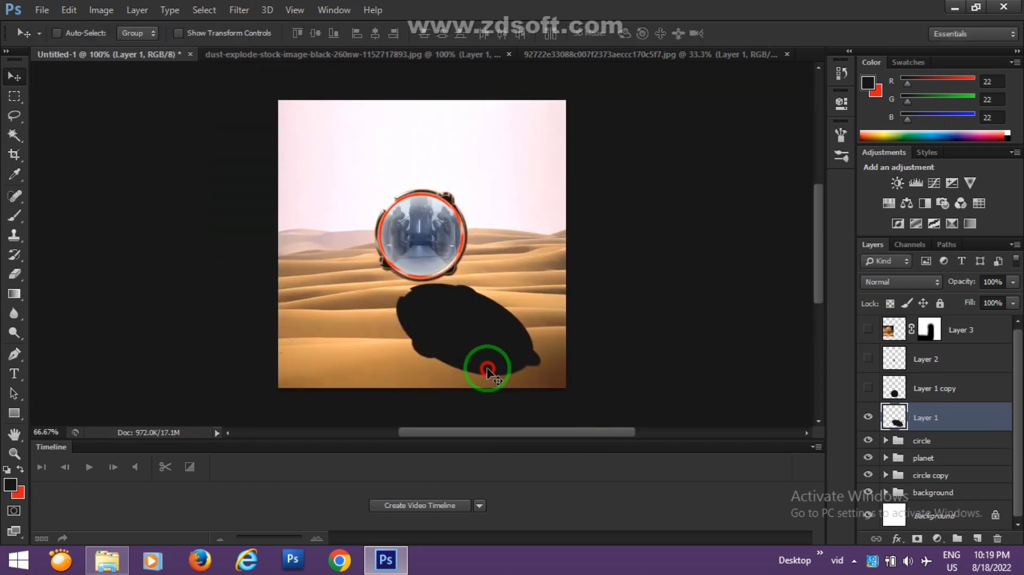
Duplicate the shadow layer, add a mask, and set a 20 px brush
key(ctrl+plus)
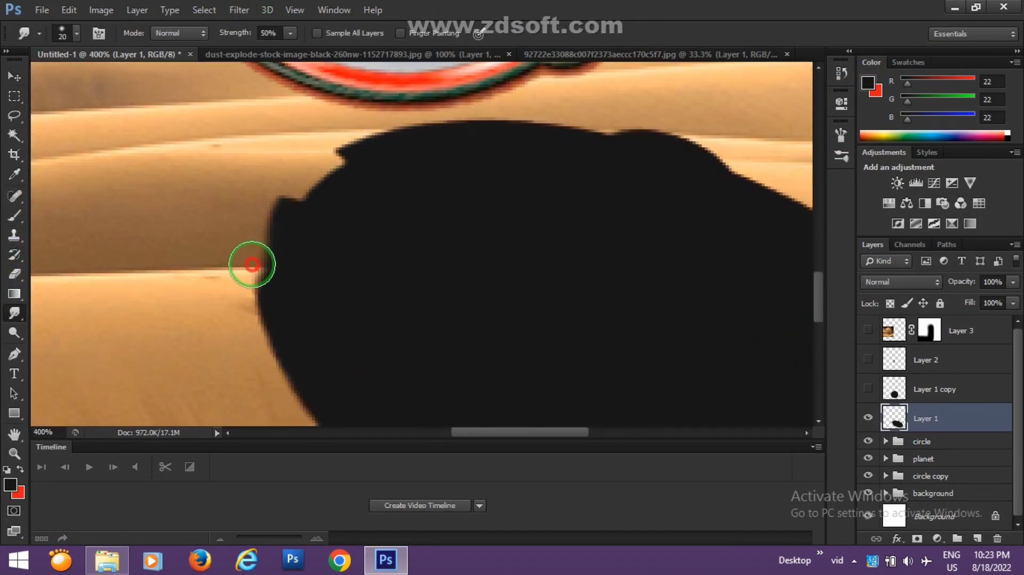
key(ctrl+plus)
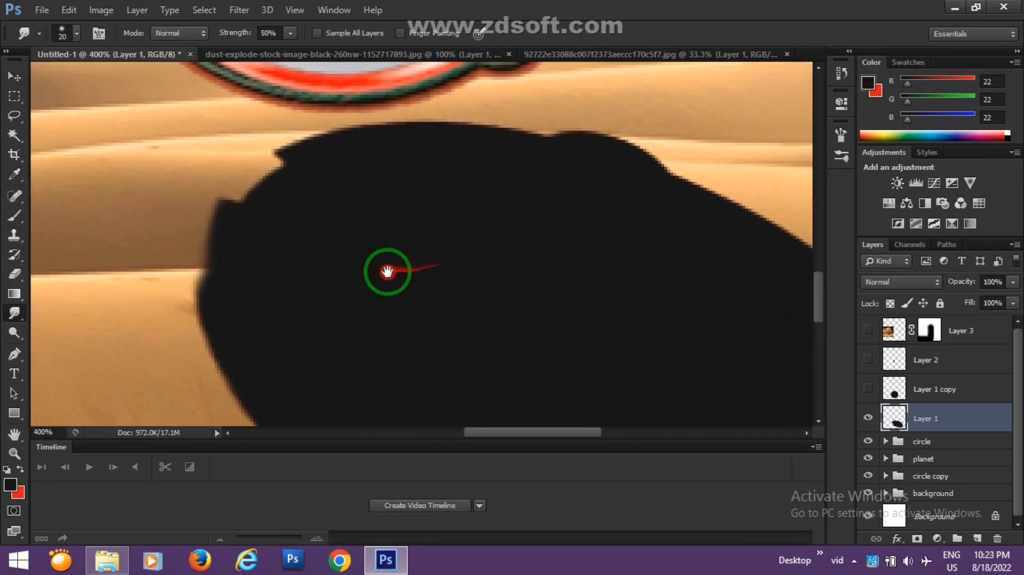
drag(389, 274, 262, 114)
key(ctrl+minus)
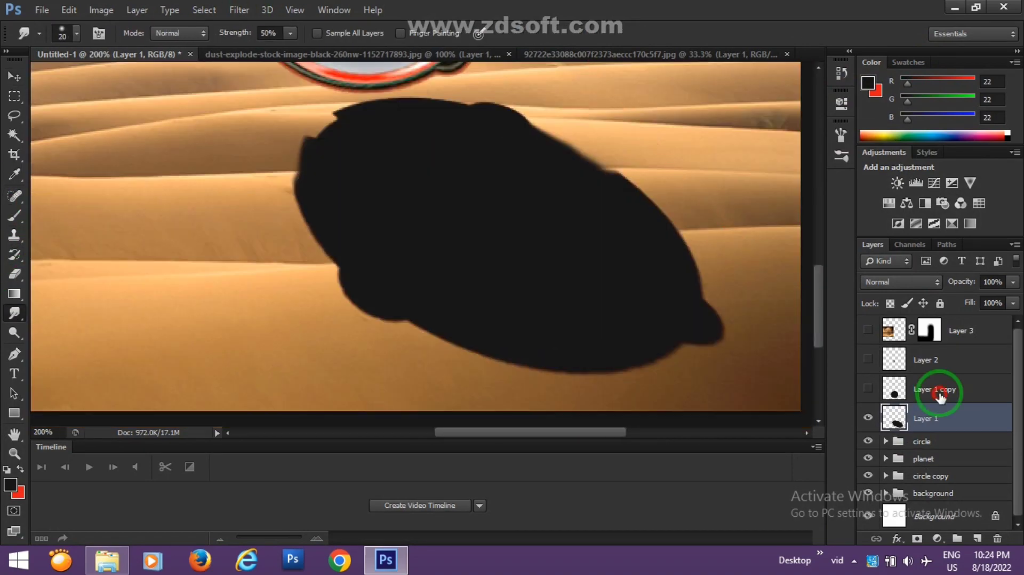
key(ctrl+j)
key(b)
right_click(435, 341)
key(Escape)
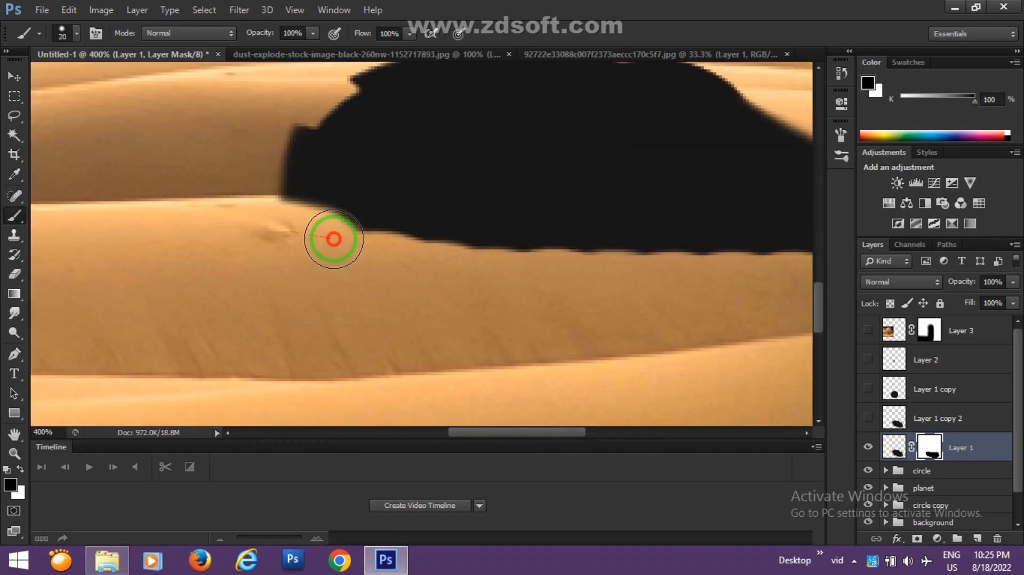
key(ctrl+plus)
key(bracketleft)
key(bracketleft)
key(bracketleft)
Smudge the shadow's bumpy top edge smooth
scroll(411, 346, up, 3)
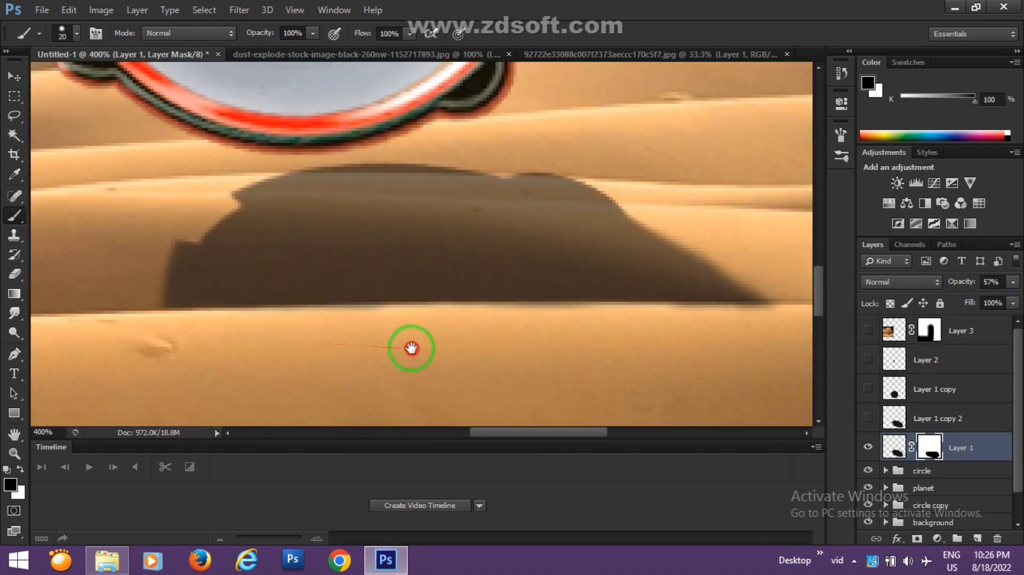
click(15, 313)
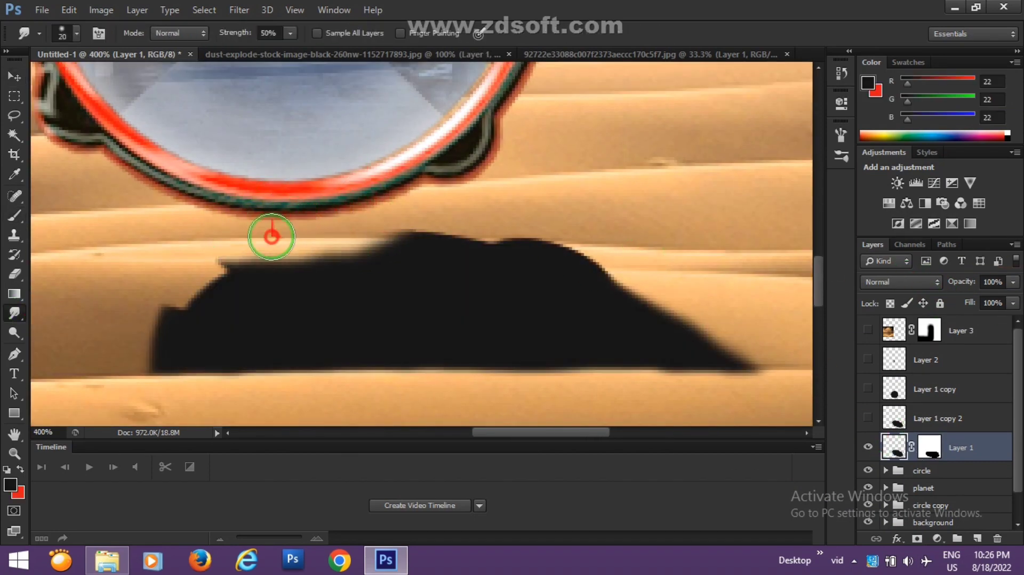
drag(267, 231, 578, 240)
key(ctrl+minus)
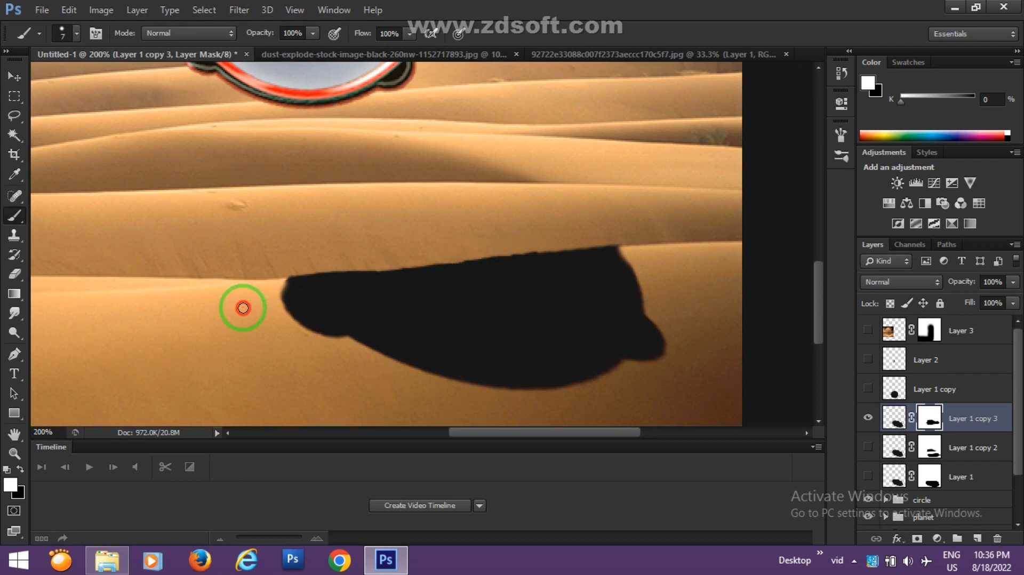
Show Layer 1 copy 2 and smudge the edges of Layer 1, copy 2 and copy 3
click(867, 447)
click(894, 417)
key(r)
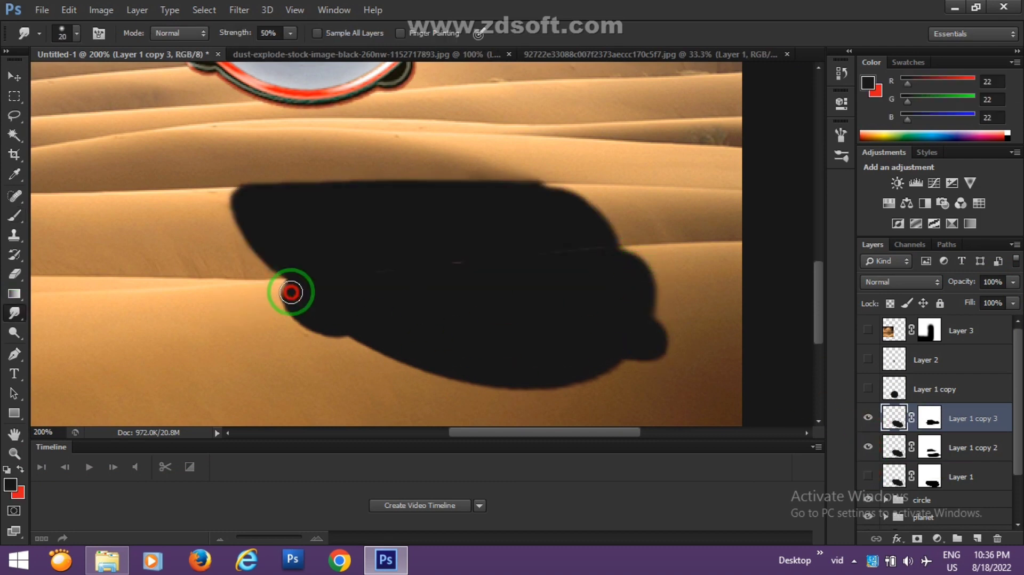
scroll(553, 292, up, 2)
key(ctrl+minus)
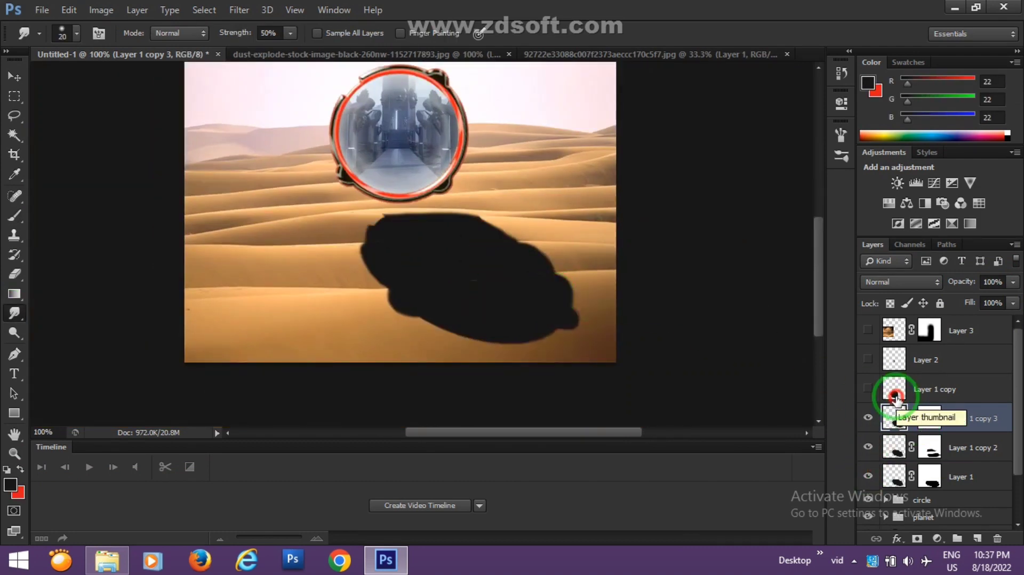
key(ctrl+plus)
click(957, 476)
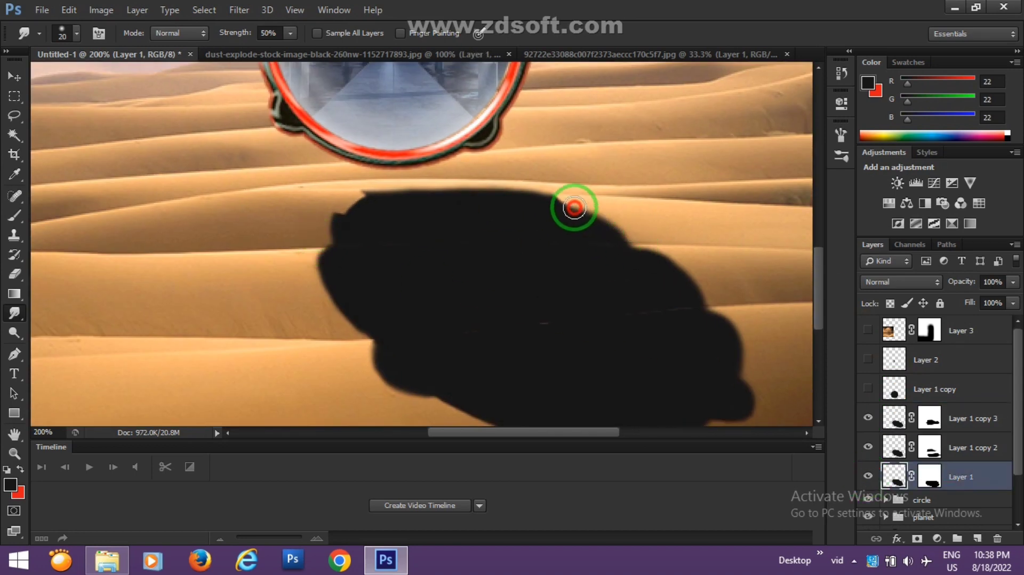
key(alt+bracketright)
scroll(651, 242, down, 2)
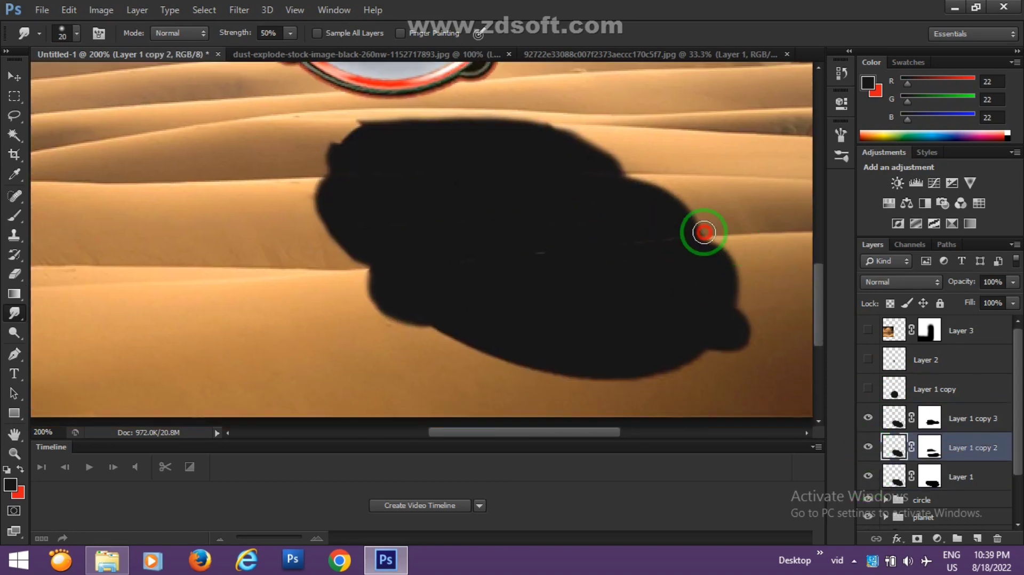
click(960, 418)
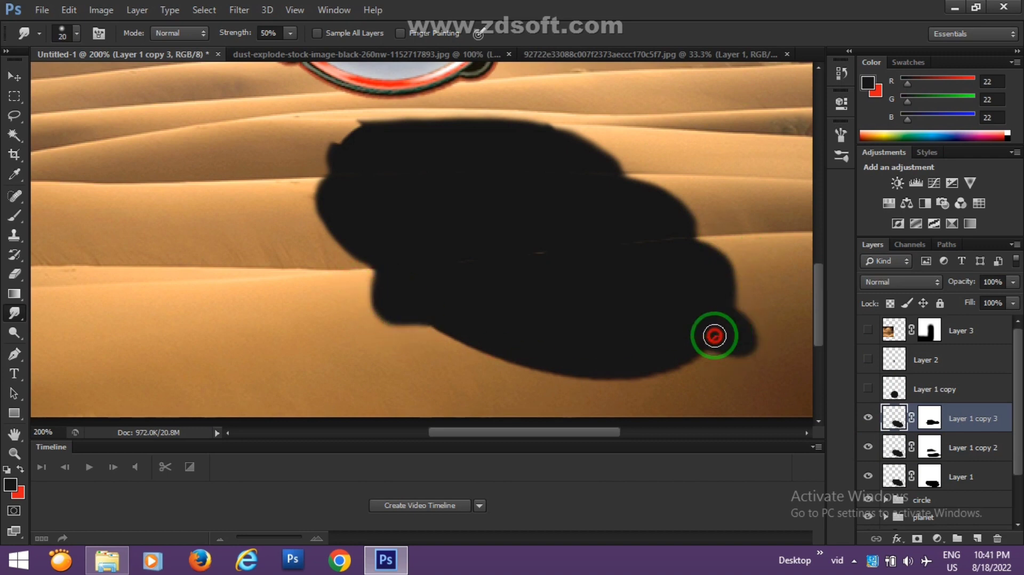
Gaussian-blur the second shadow layer at about 3.2 px and lower its opacity
key(ctrl+minus)
key(ctrl+minus)
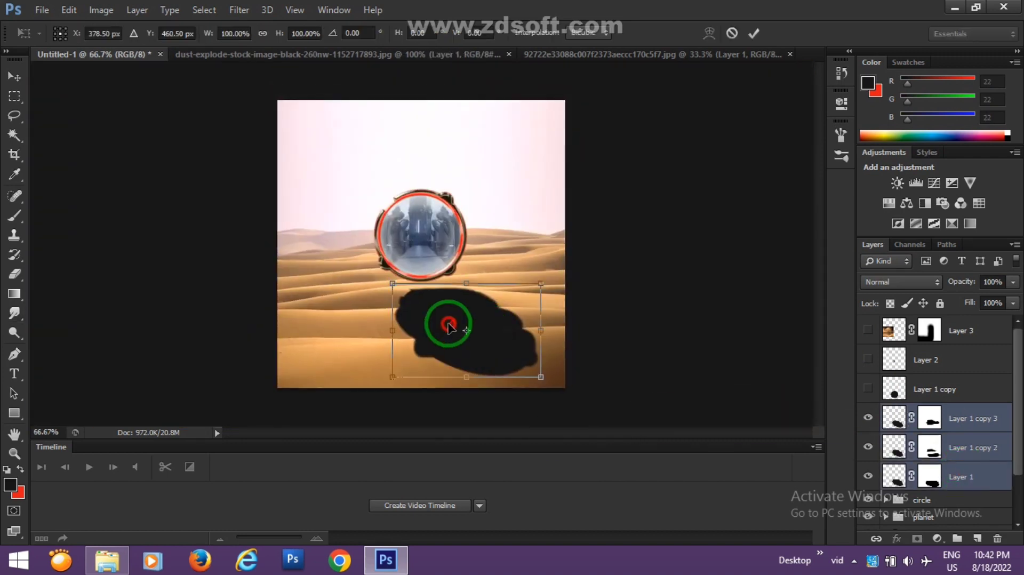
click(239, 10)
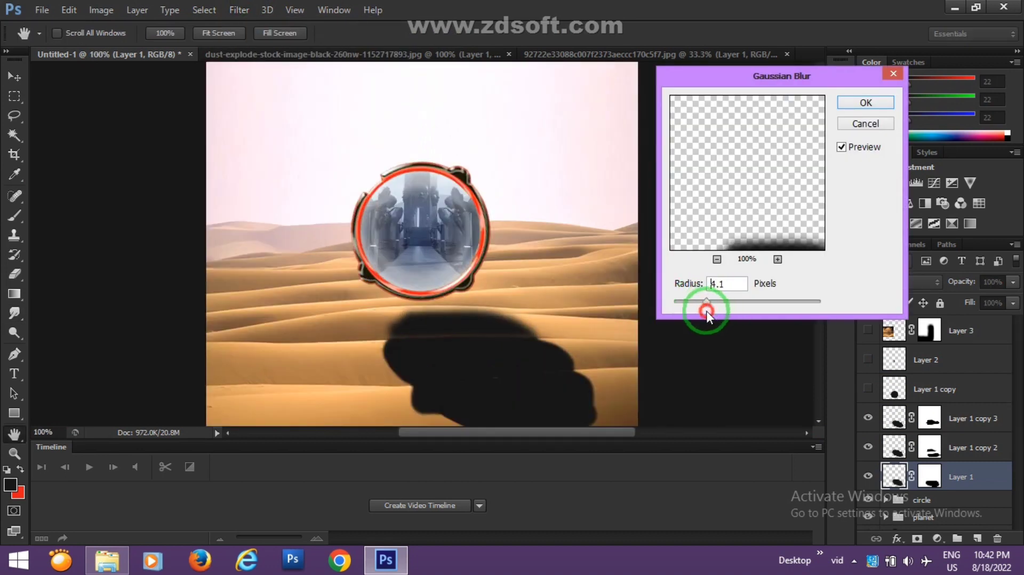
click(960, 448)
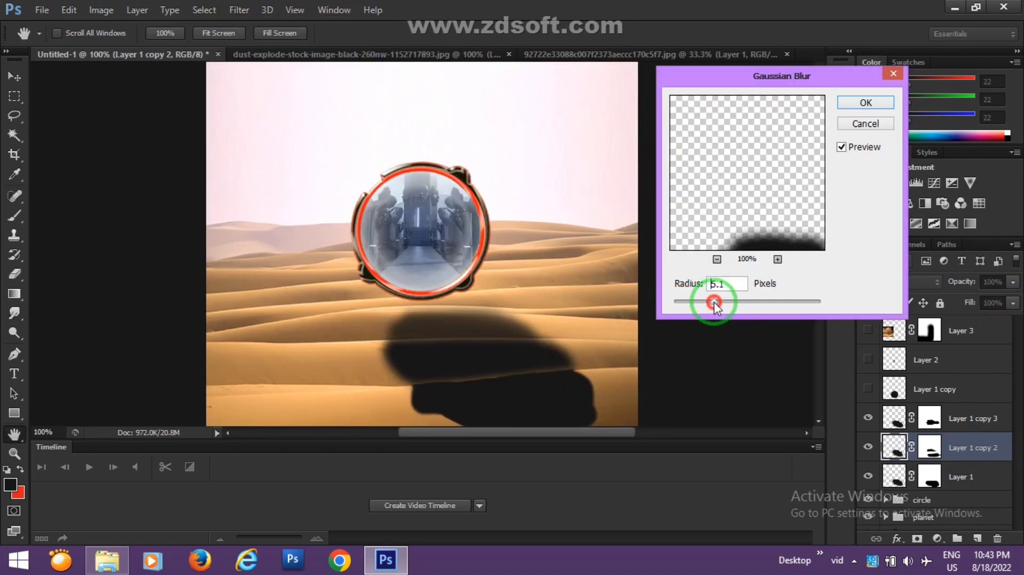
drag(713, 303, 698, 302)
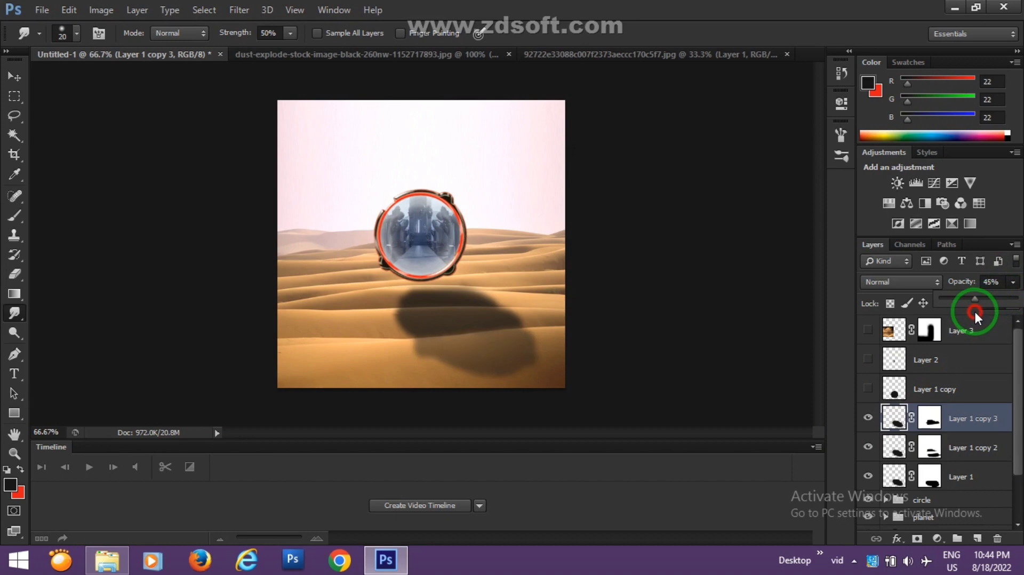
key(alt+bracketleft)
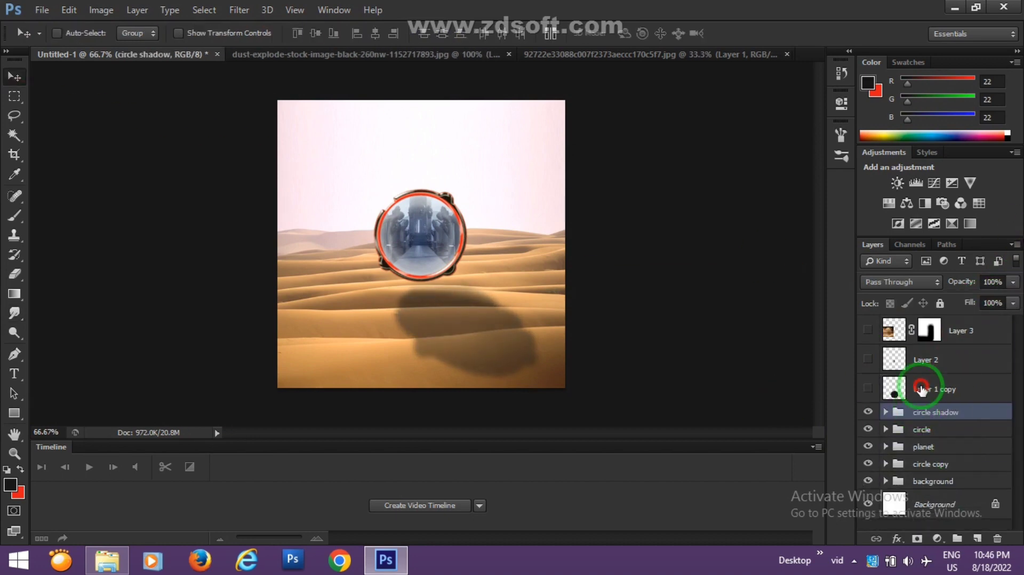
Group the shadow layers as 'circle shadow', undoing a trial dark stroke under the ring
click(972, 416)
drag(347, 281, 493, 284)
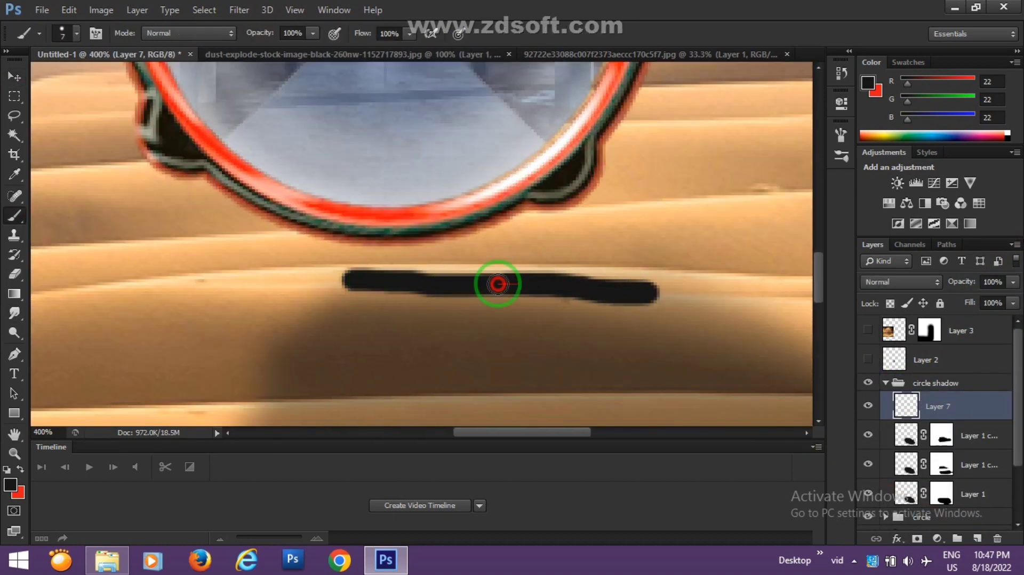
key(ctrl+z)
key(ctrl+0)
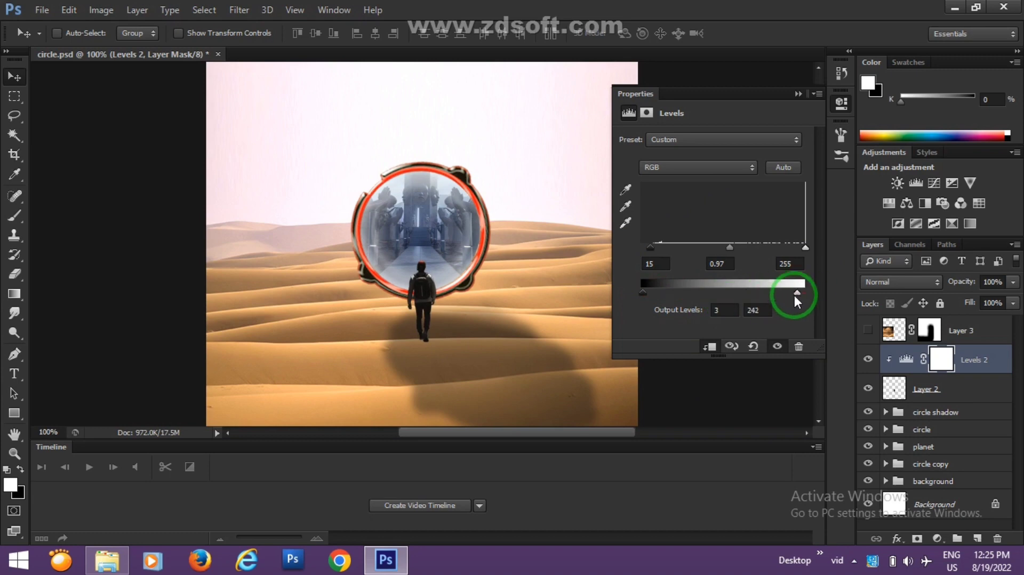
Add a Curves adjustment for the man, adjusting the RGB, Red, Green and Blue curves
click(785, 364)
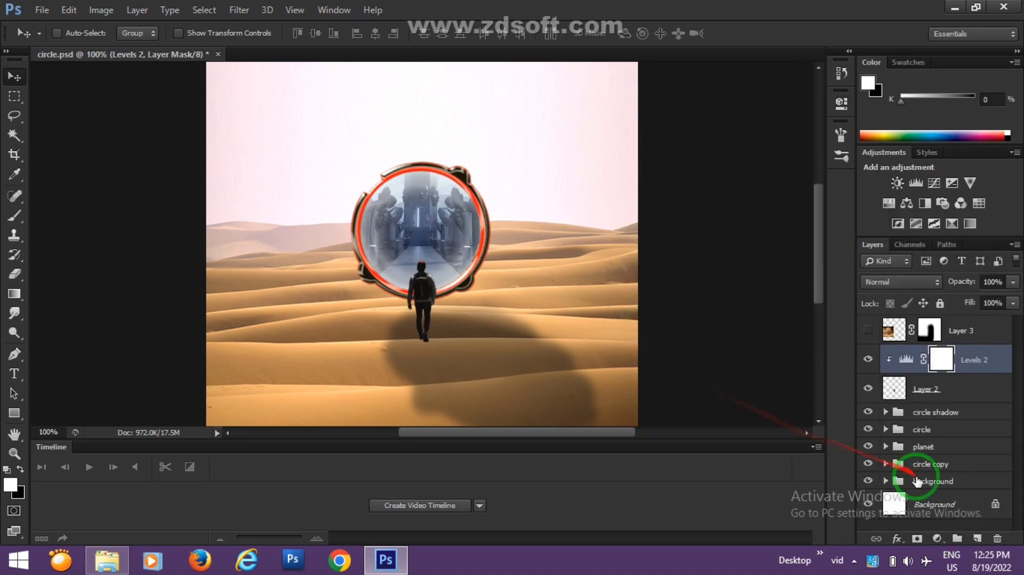
click(933, 183)
drag(724, 235, 718, 243)
click(704, 159)
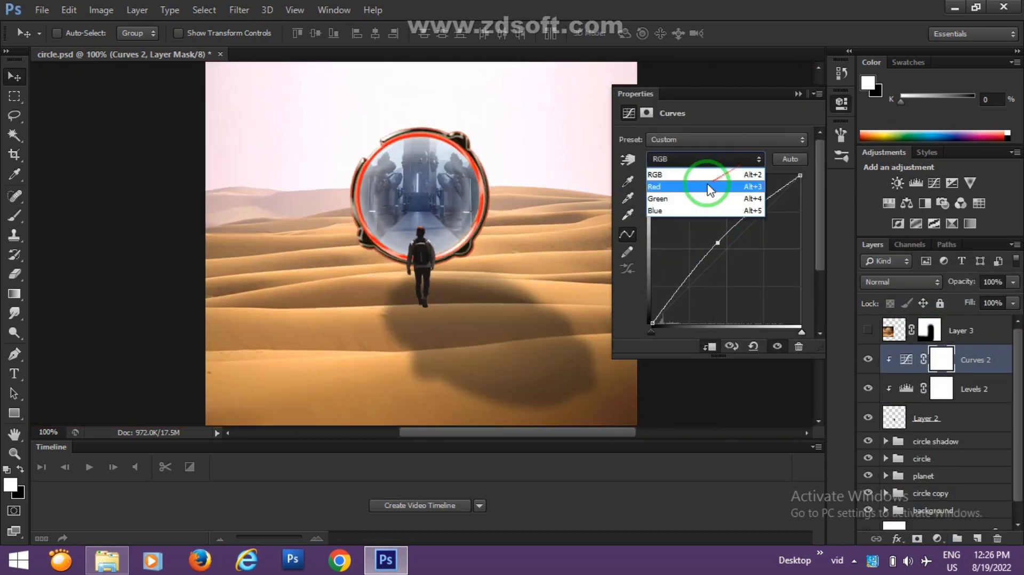
click(709, 190)
key(alt+4)
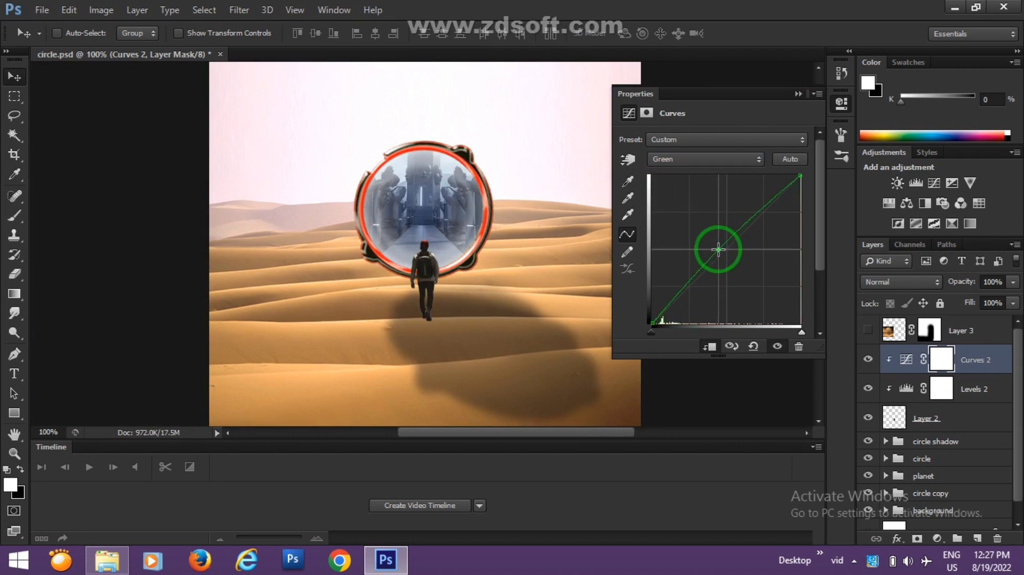
key(alt+5)
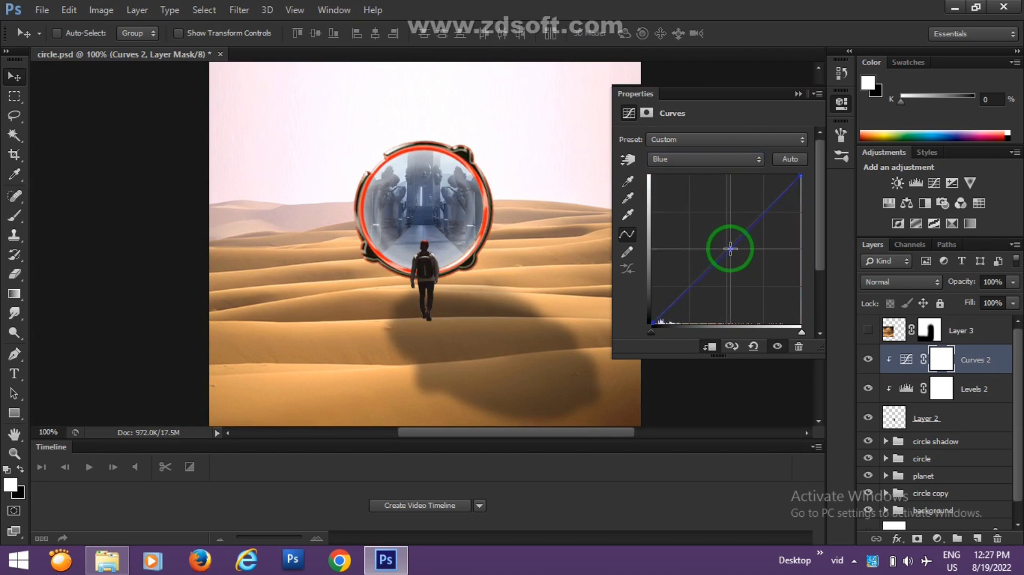
Add clipped Brightness/Contrast at brightness 22 and a clipped Vibrance boost to the man
click(937, 538)
click(917, 256)
drag(713, 176, 726, 177)
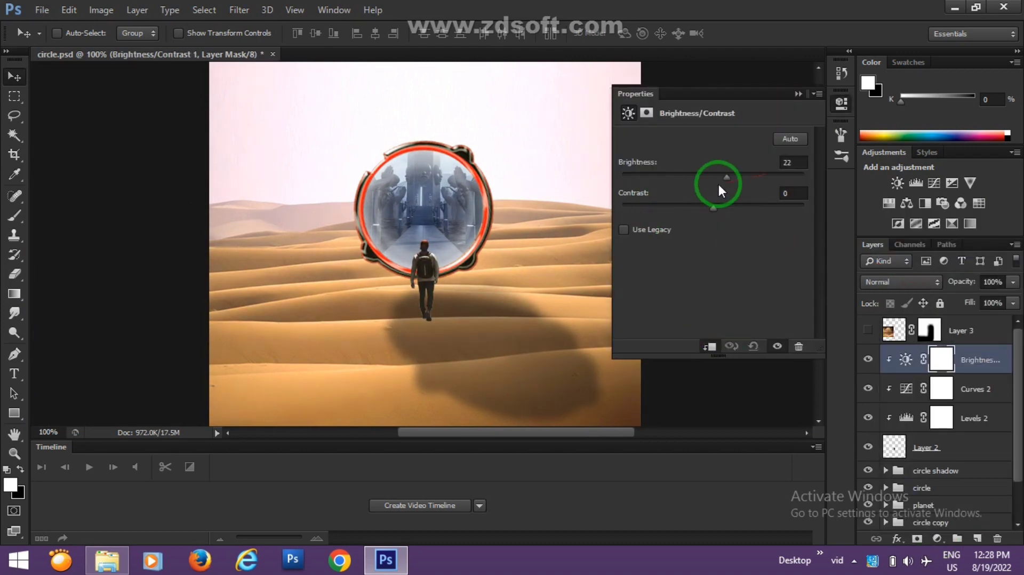
click(937, 538)
click(907, 315)
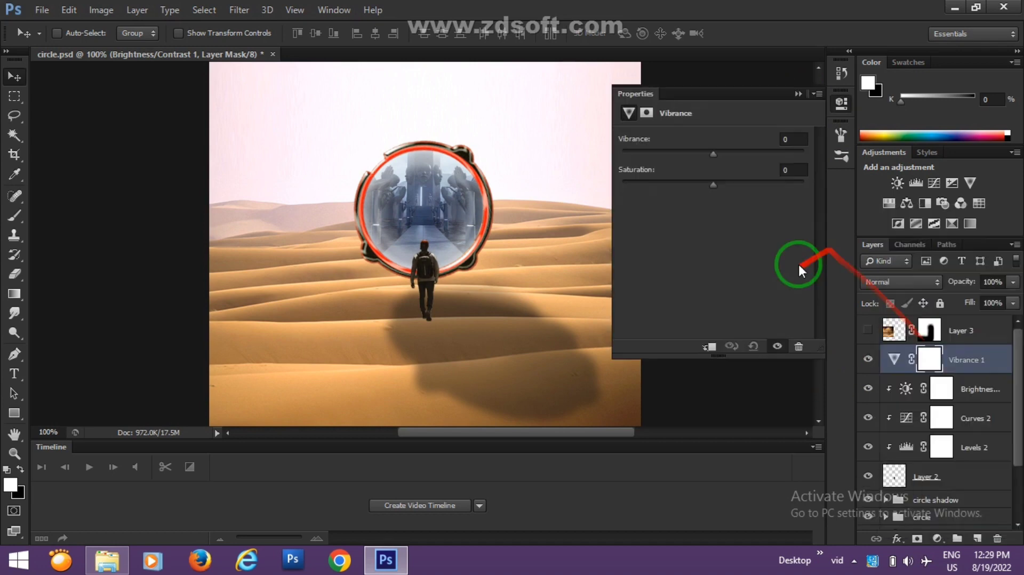
key(ctrl+alt+g)
click(788, 154)
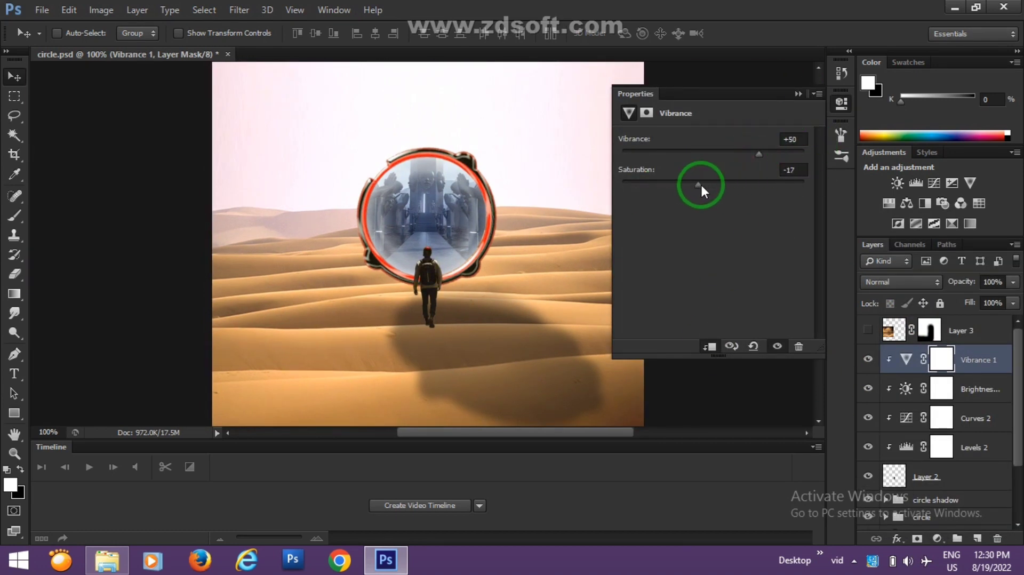
Add a clipped Color Balance adjustment with adjusted midtones for the man
click(936, 539)
click(928, 438)
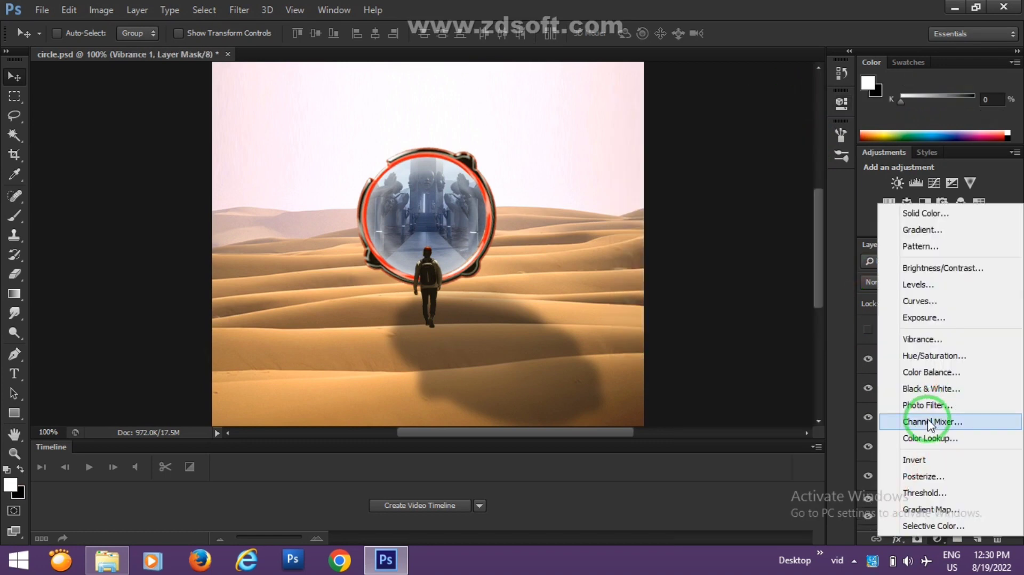
click(930, 371)
key(ctrl+alt+g)
click(680, 175)
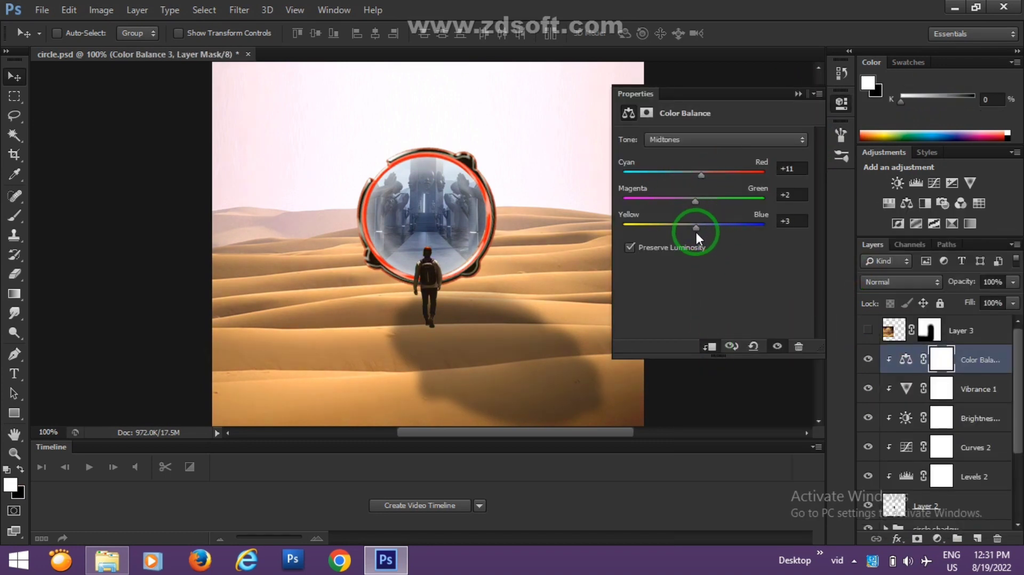
Add a clipped, colorized Hue/Saturation tint with chosen hue and saturation
click(937, 538)
click(931, 353)
key(ctrl+alt+g)
click(691, 276)
click(734, 195)
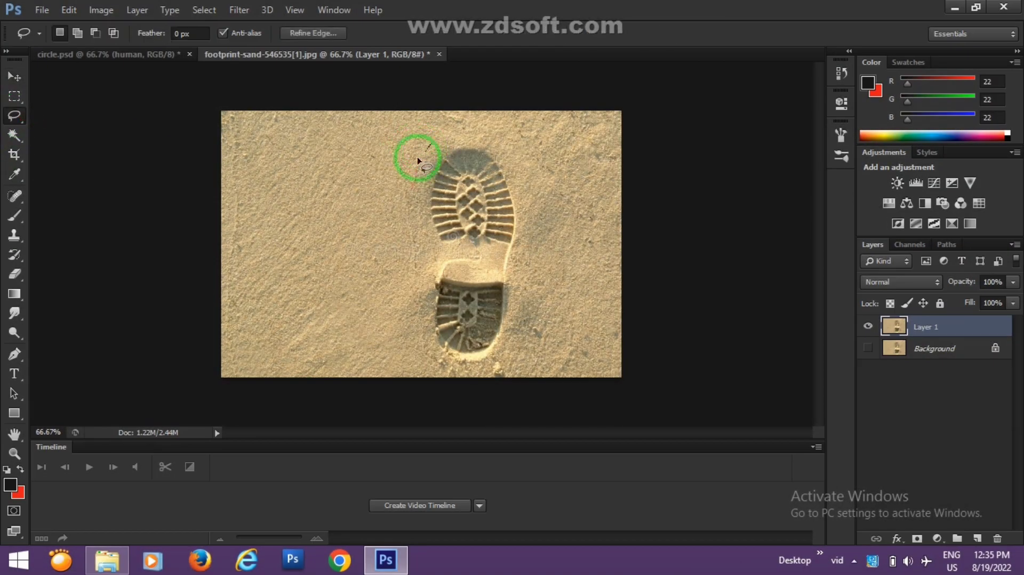
Cut out a footprint from the sand photo, then distort and rotate it into place
drag(416, 158, 544, 285)
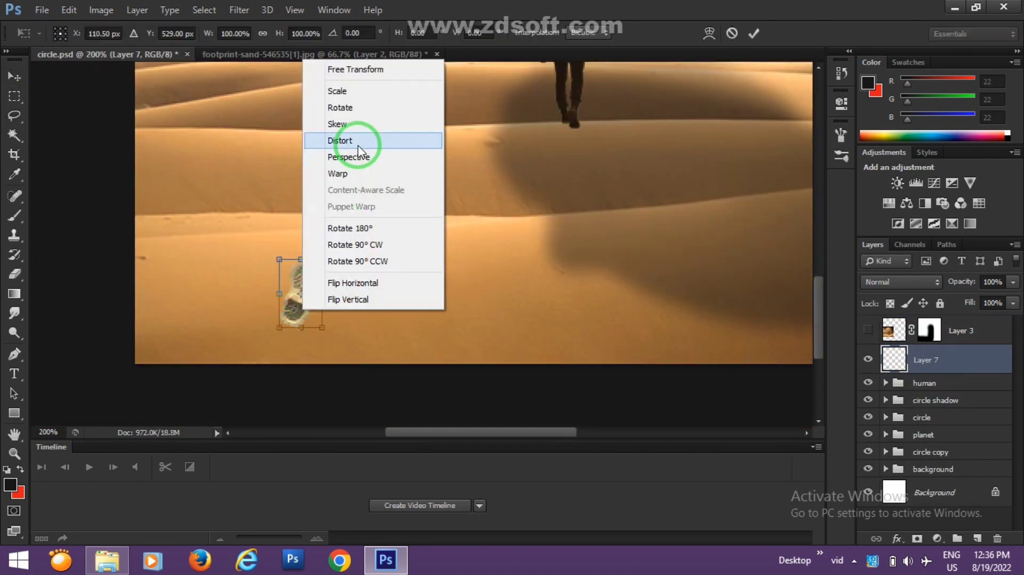
click(351, 140)
mouse_move(255, 309)
mouse_down()
mouse_move(247, 319)
mouse_move(285, 308)
mouse_up()
key(Return)
key(ctrl+1)
Darken the footprint with clipped Levels and blend it into the sand using Blend If
click(937, 539)
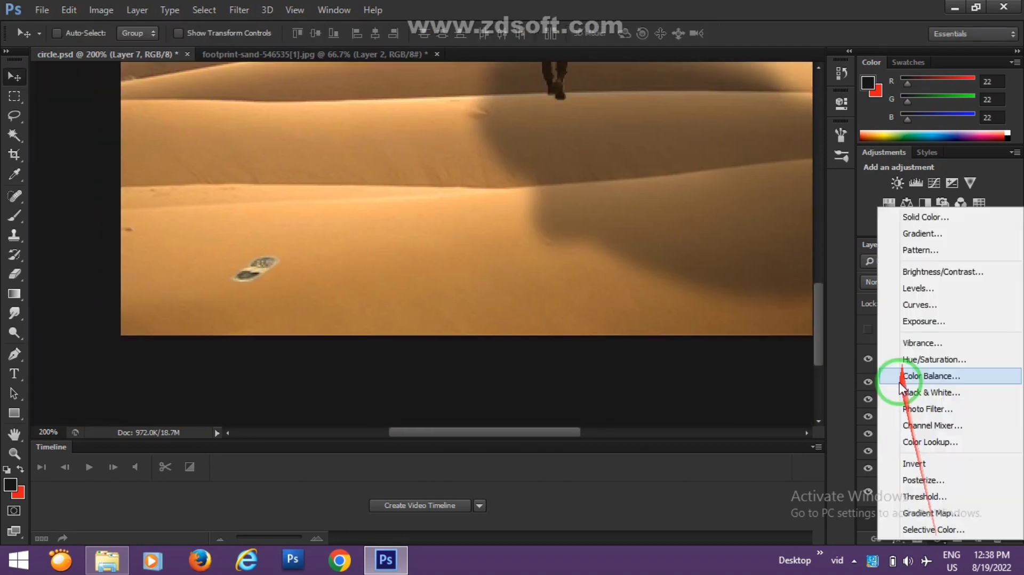
click(917, 247)
drag(723, 247, 757, 247)
click(925, 389)
click(896, 538)
click(901, 292)
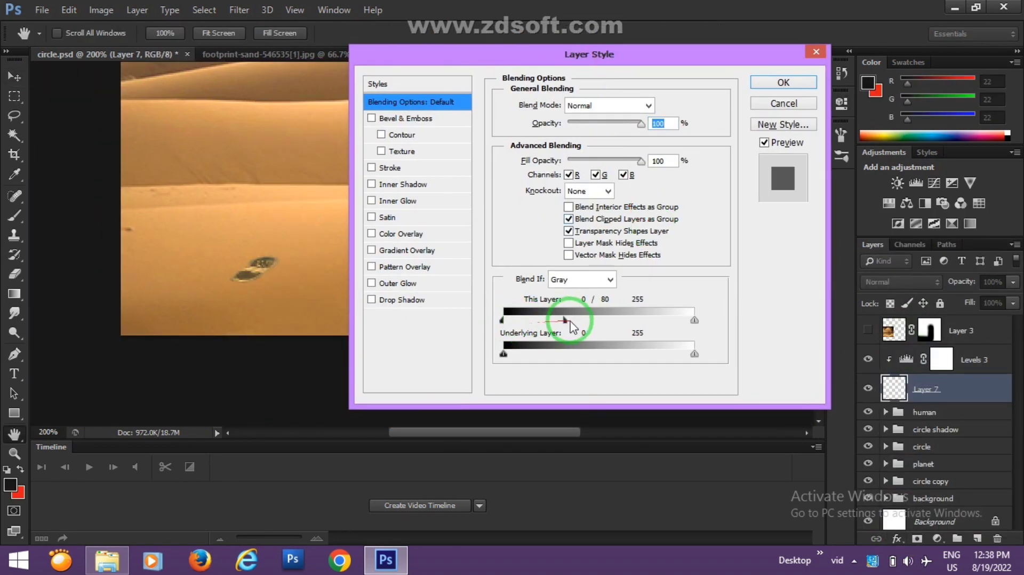
drag(503, 353, 540, 354)
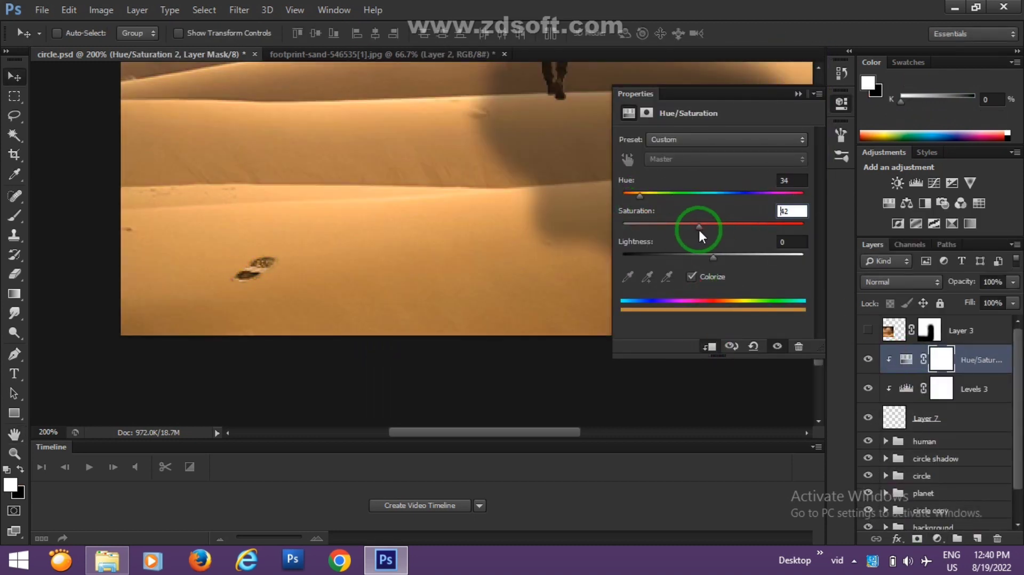
drag(699, 227, 688, 227)
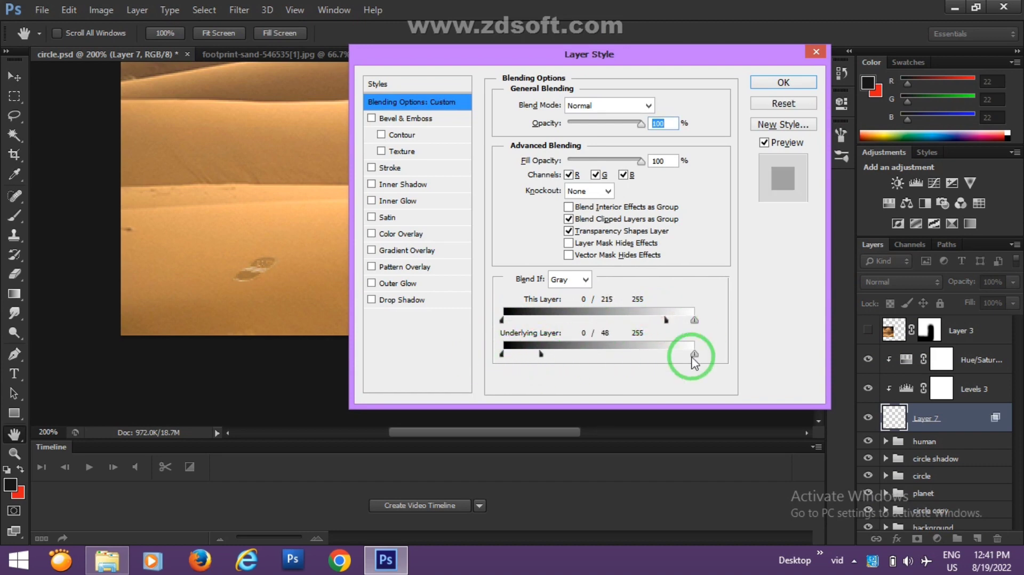
click(783, 83)
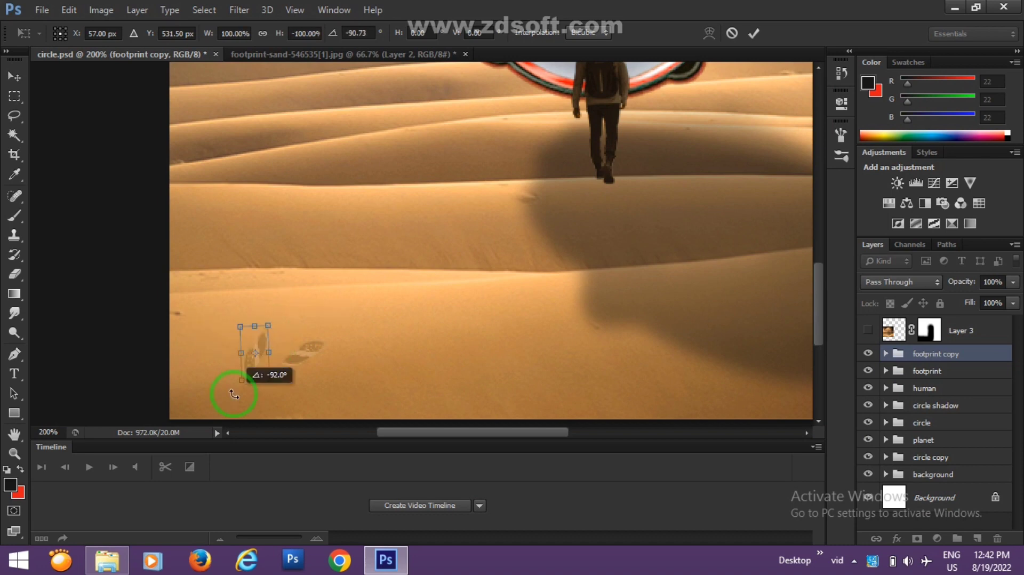
Position the footprint and its copy along the trail, then collapse the copy group
drag(434, 325, 451, 317)
key(ctrl+plus)
drag(295, 259, 294, 274)
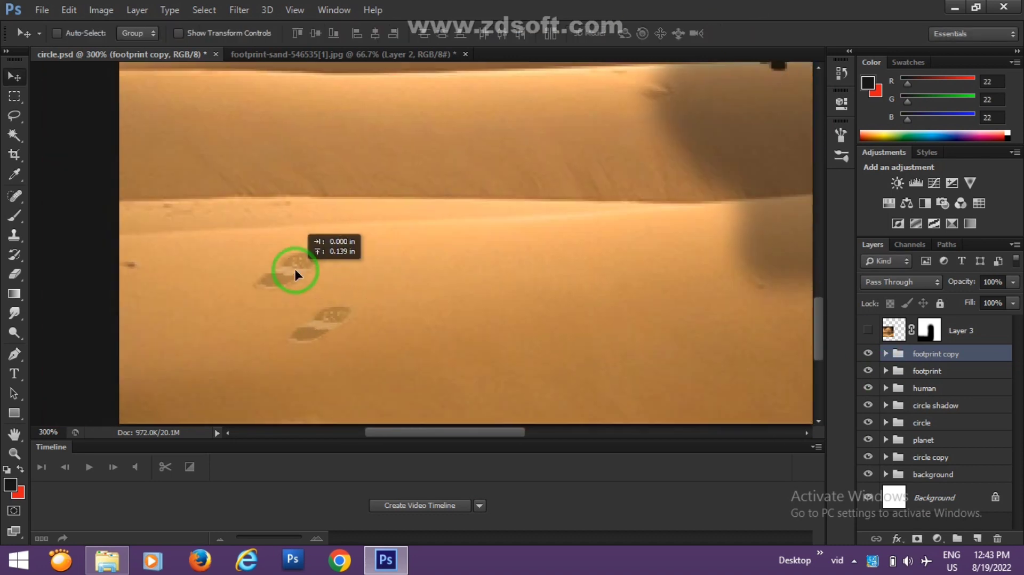
key(ctrl+minus)
key(ctrl+minus)
ctrl+click(397, 287)
key(ctrl+plus)
click(928, 354)
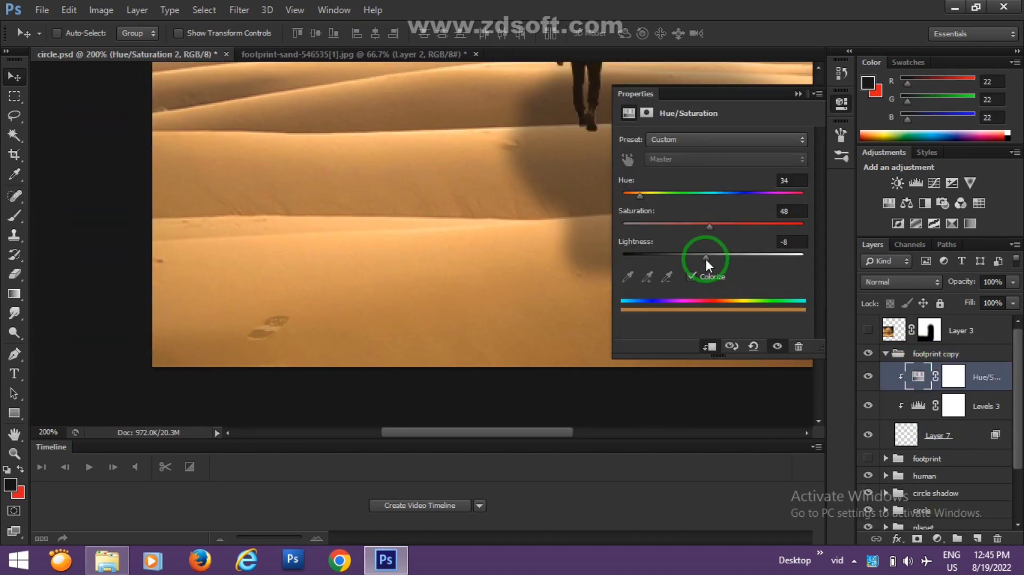
click(885, 354)
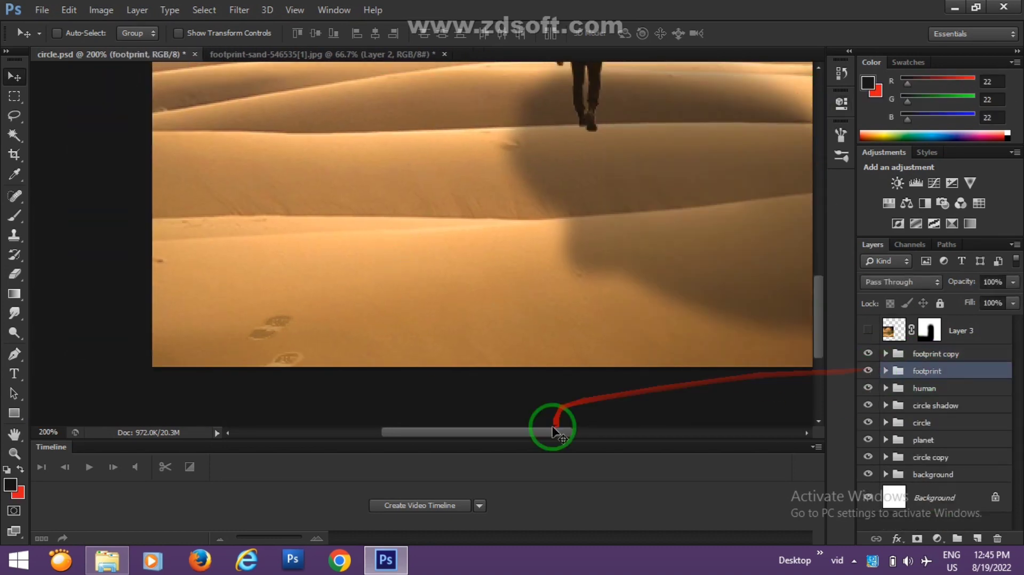
Duplicate the footprint group, moving and rotating the copies further along the trail
key(ctrl+j)
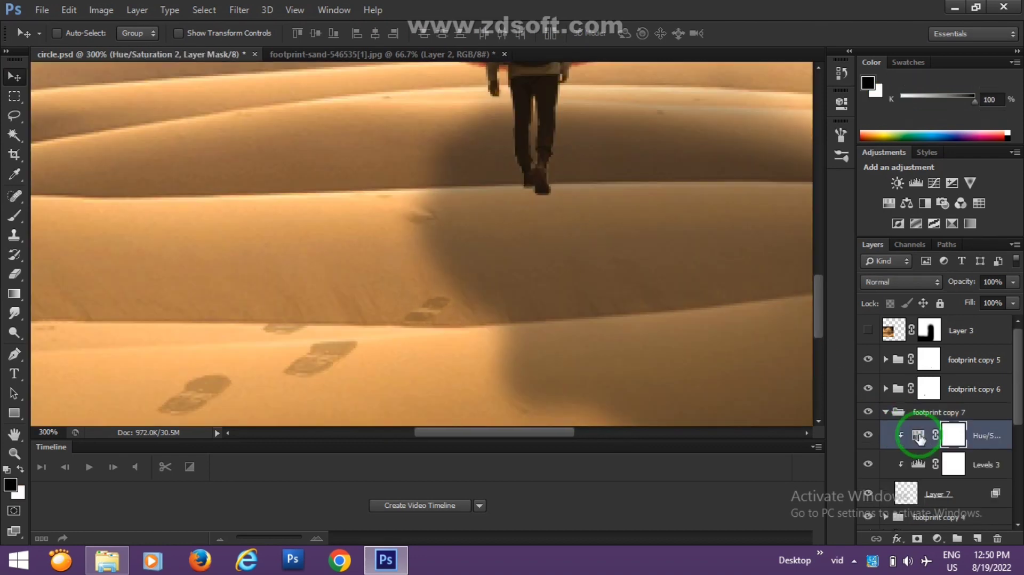
click(918, 436)
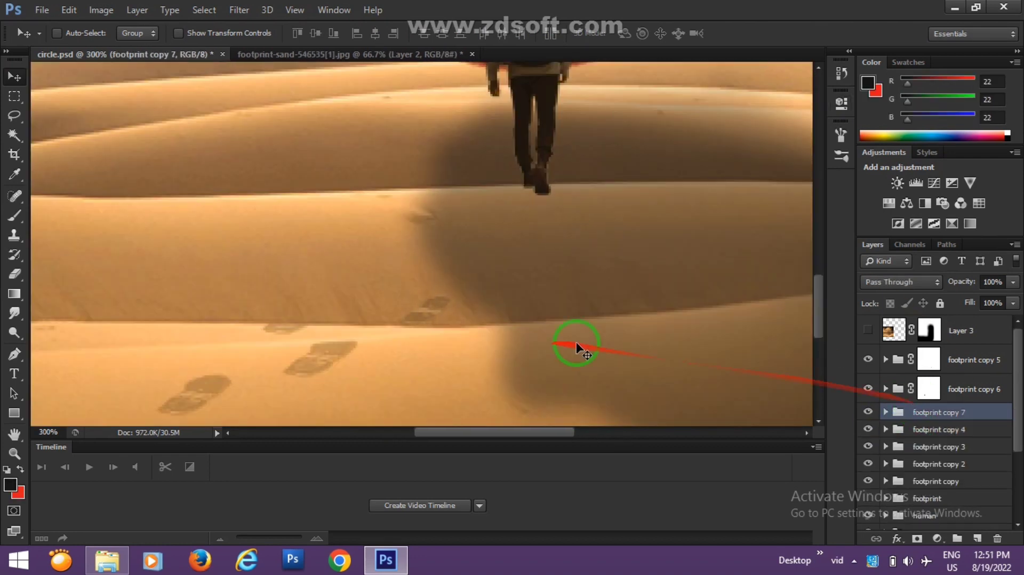
drag(405, 276, 394, 270)
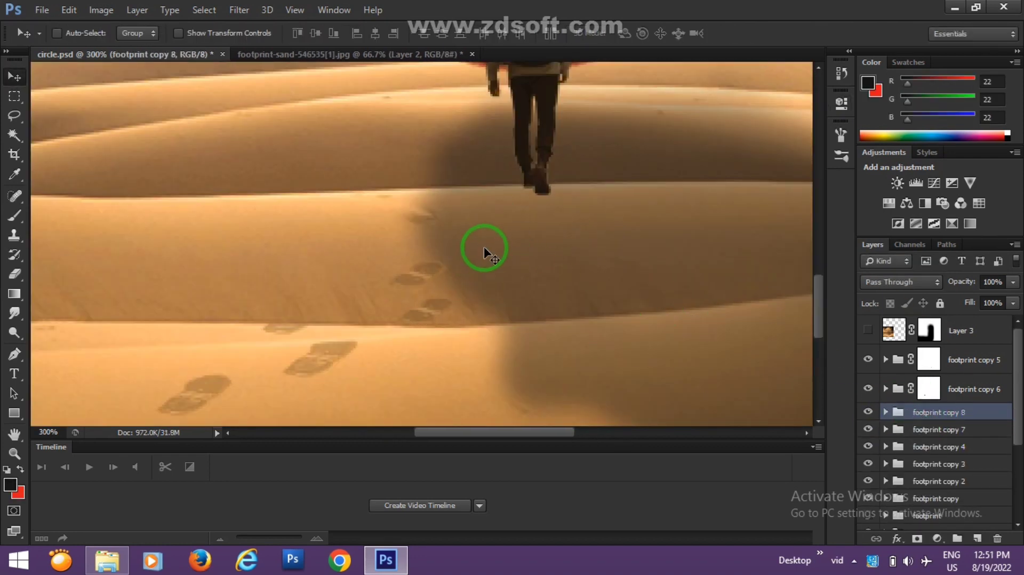
scroll(507, 272, up, 1)
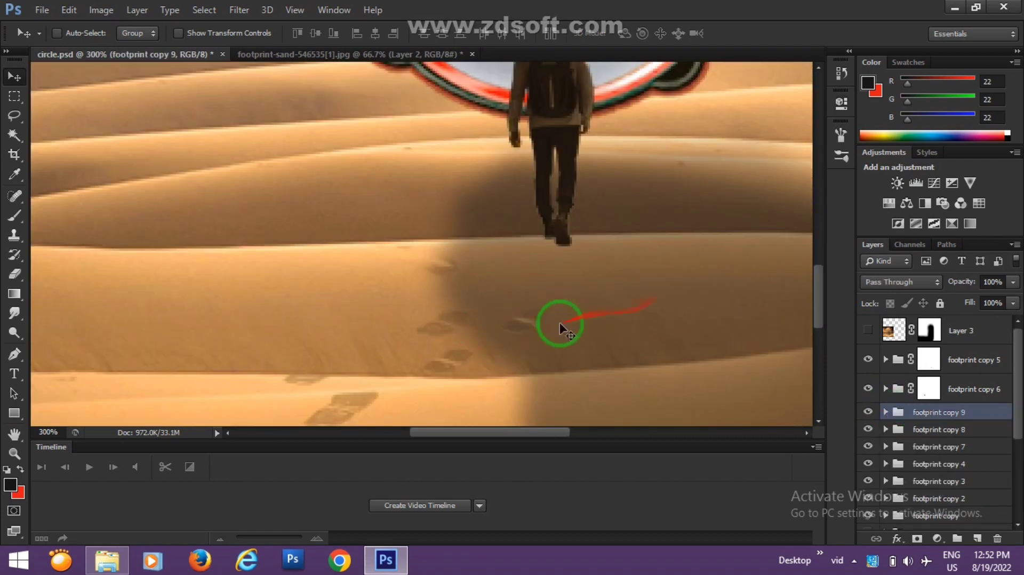
key(ctrl+t)
drag(562, 294, 585, 273)
key(Return)
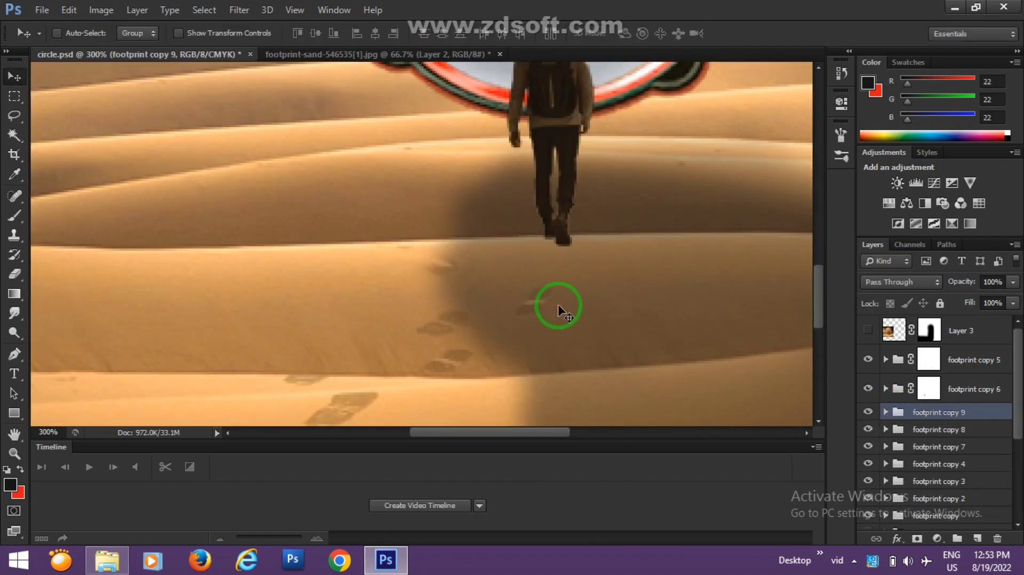
Add another footprint copy and move it toward the man's feet
key(ctrl+0)
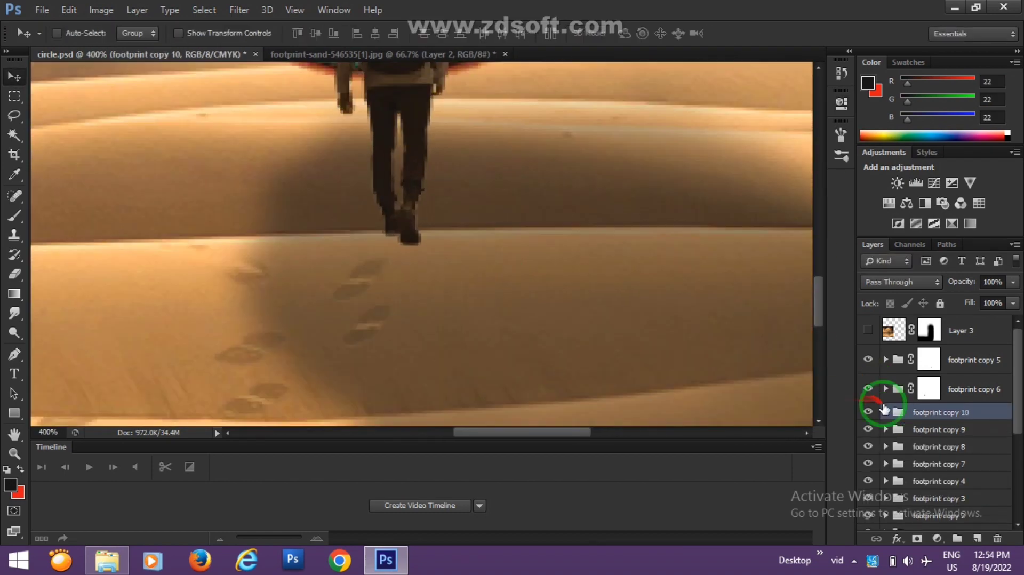
key(ctrl+plus)
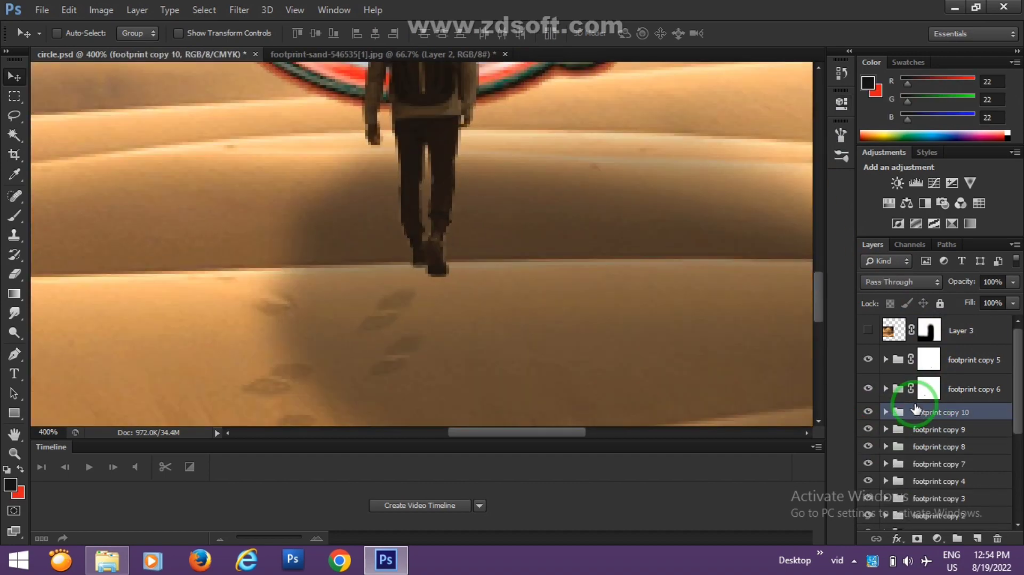
key(ctrl+j)
key(ctrl+t)
drag(419, 369, 440, 320)
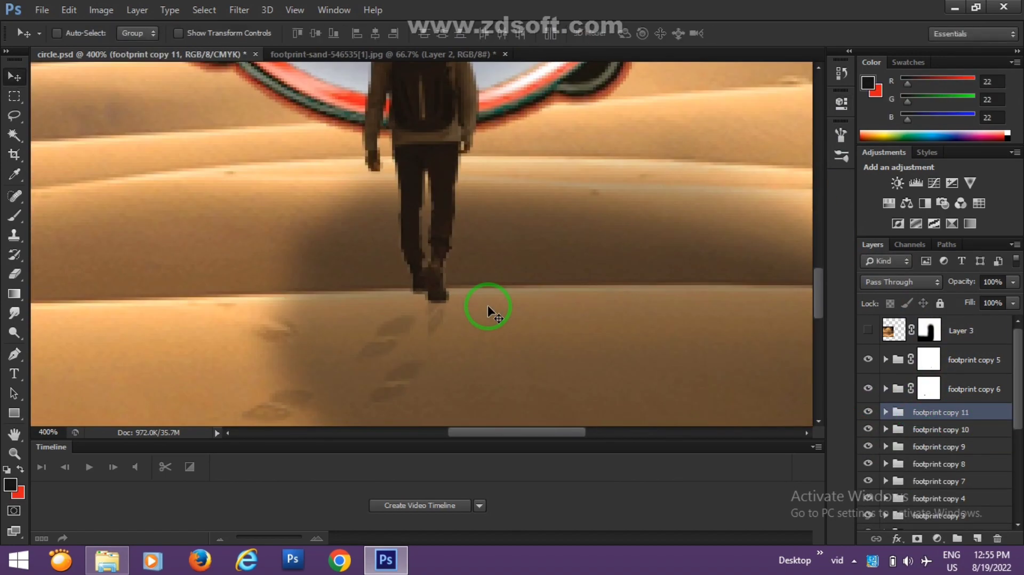
Create Layer 8, sample the sand's brown with the brush, and place it below human
key(ctrl+shift+alt+n)
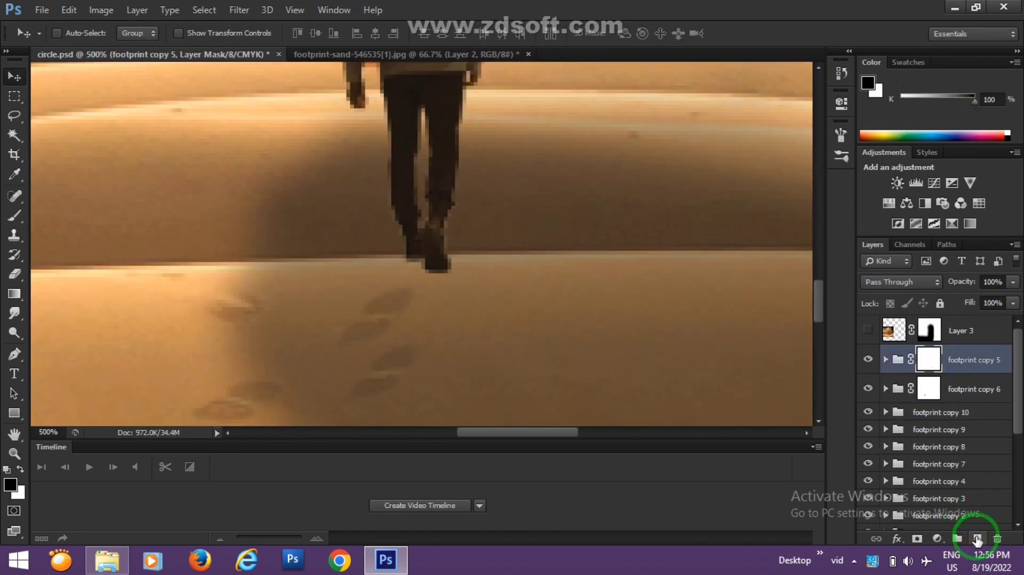
key(b)
alt+click(544, 373)
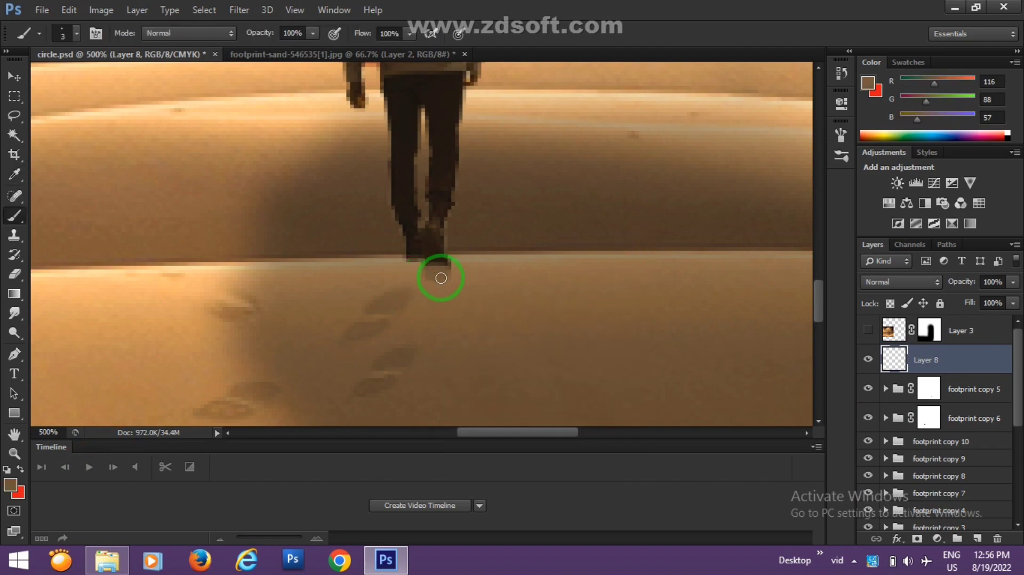
drag(925, 360, 939, 464)
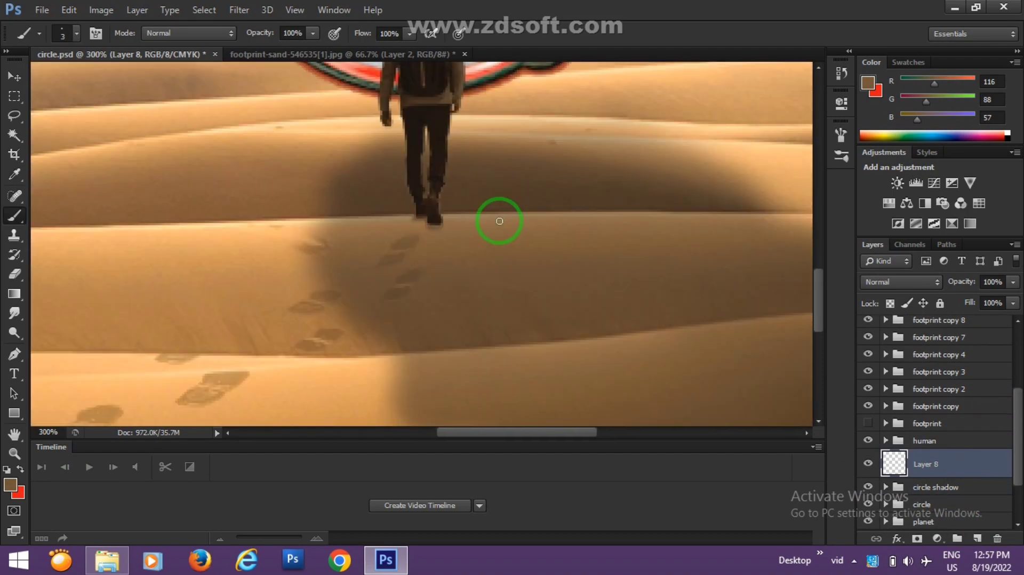
scroll(501, 222, up, 2)
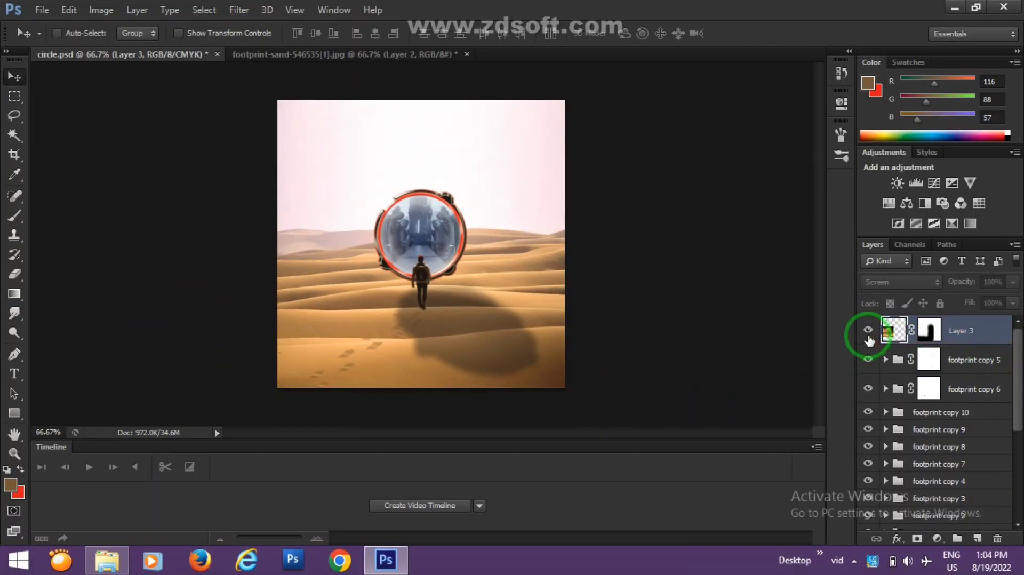
Show sand dust Layer 3, duplicate it, and ready a black brush on its mask
click(868, 333)
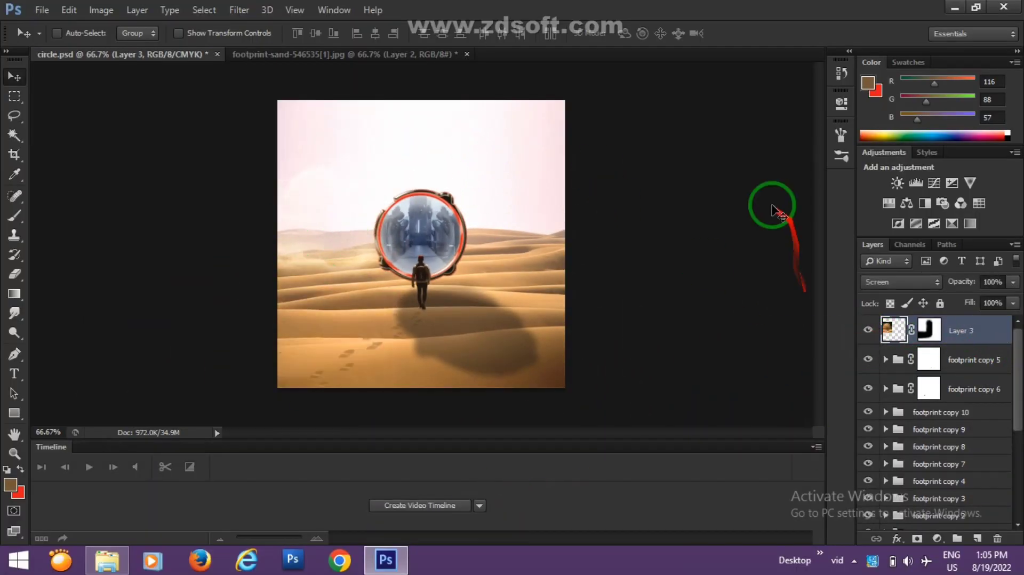
scroll(675, 199, up, 2)
drag(675, 199, 315, 270)
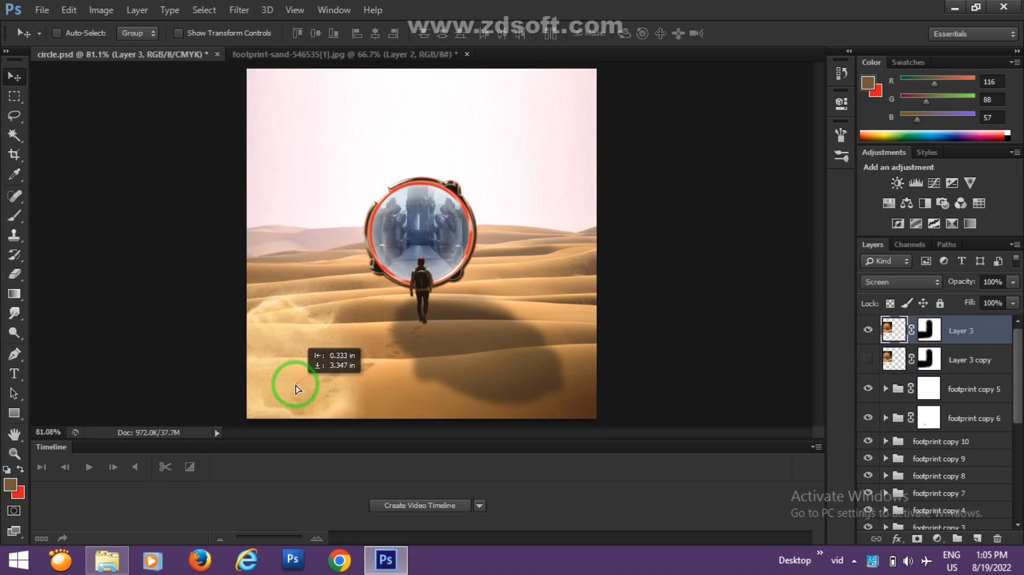
key(ctrl+backslash)
key(b)
key(d)
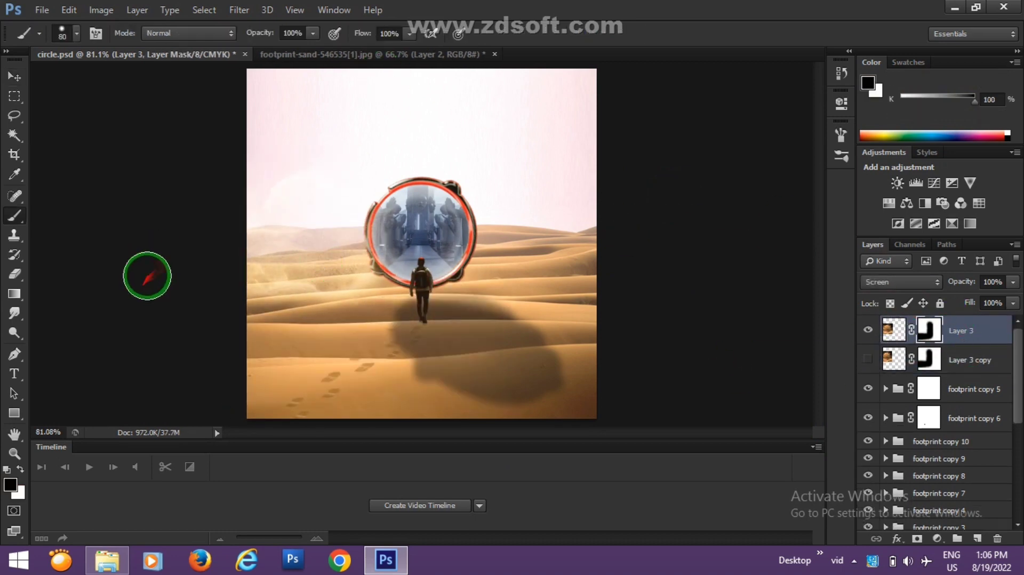
Move the dust copy over the portal and down the stack, adding another copy near the footprints
drag(126, 178, 469, 194)
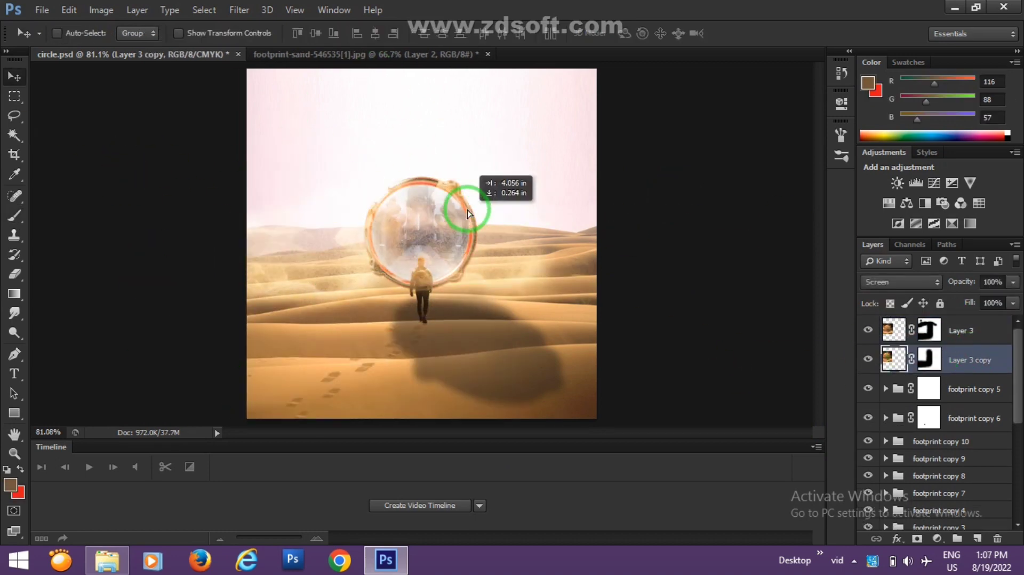
drag(960, 354, 957, 480)
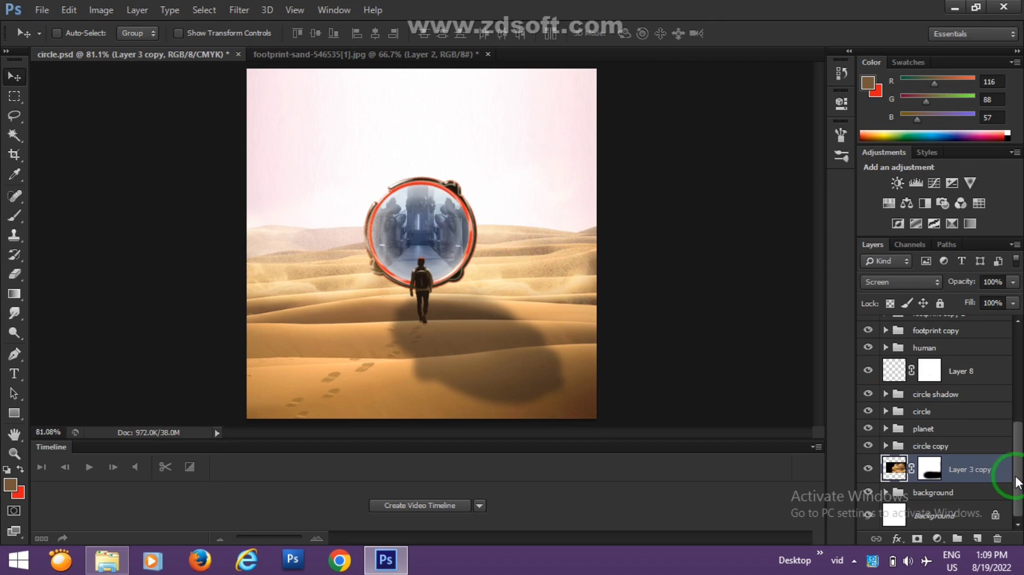
mouse_move(320, 288)
mouse_down()
mouse_move(283, 367)
mouse_move(354, 308)
mouse_move(657, 359)
mouse_up()
Paint Layer 3 copy 2's mask with a 19% black brush and move copy 3
click(868, 330)
click(928, 359)
key(b)
key(d)
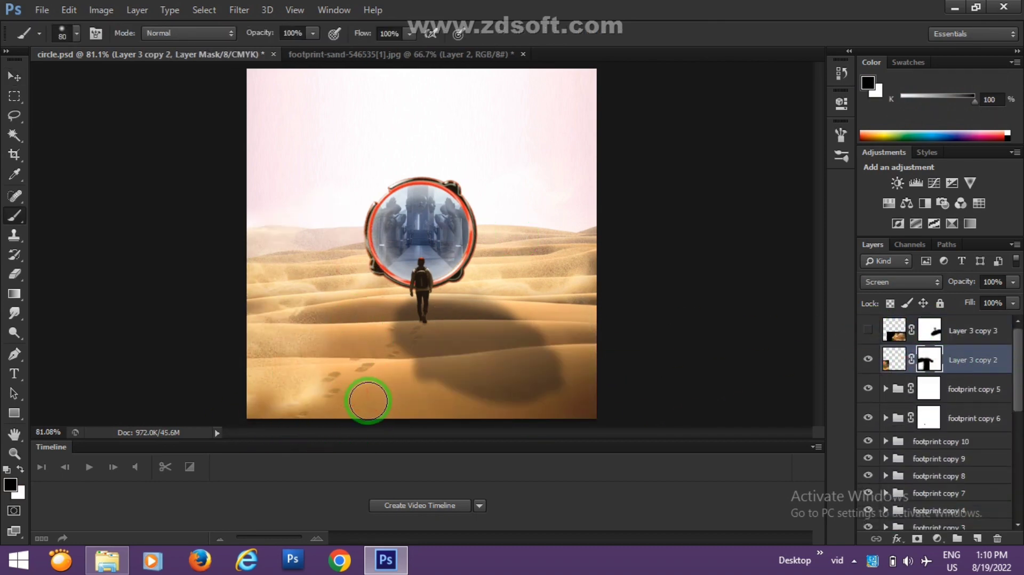
key(1)
key(9)
drag(415, 346, 349, 313)
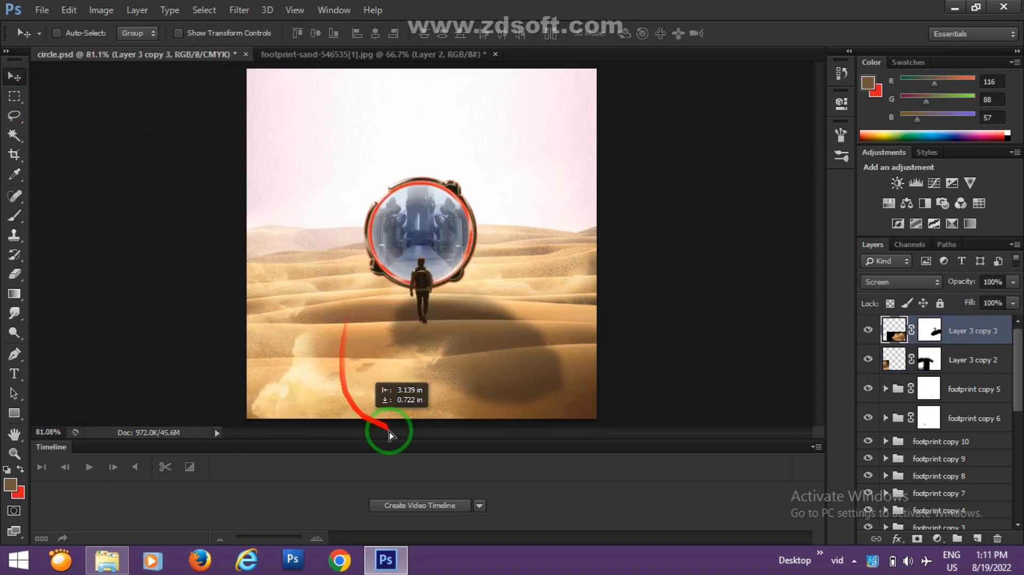
Flip a dust layer horizontally and place it on the right side
right_click(502, 305)
key(Escape)
key(ctrl+t)
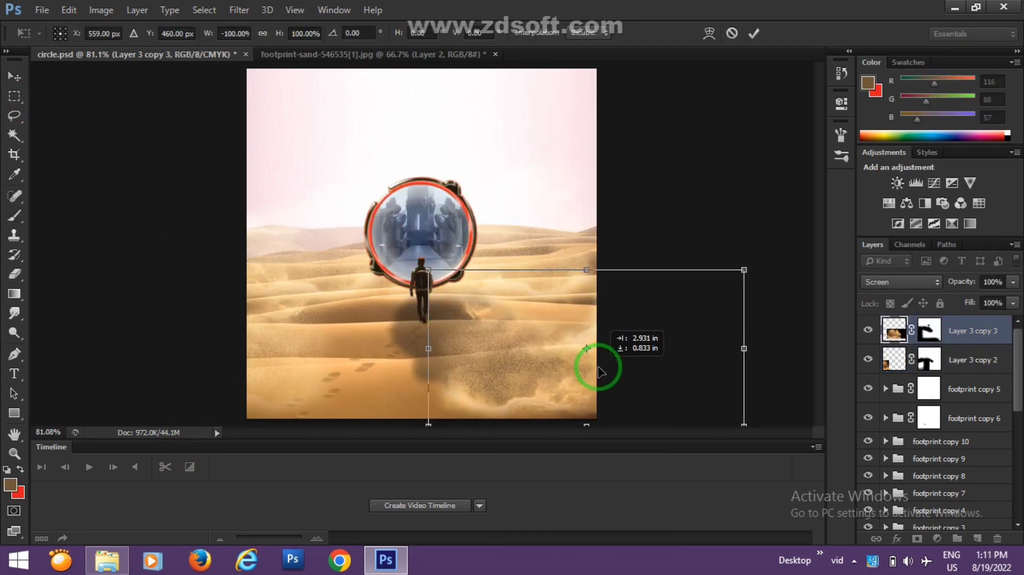
mouse_move(598, 365)
mouse_down()
mouse_move(406, 384)
mouse_move(617, 370)
mouse_up()
key(Return)
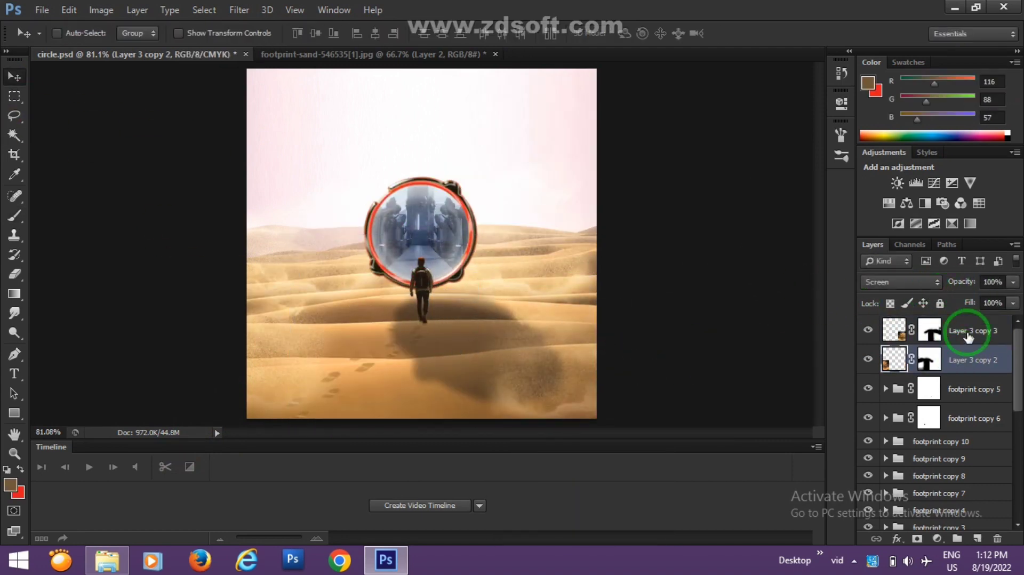
Duplicate the dust as Layer 3 copy 4, move it across the dunes, fade it to 54%
drag(955, 331, 955, 368)
drag(507, 297, 456, 394)
drag(961, 281, 924, 297)
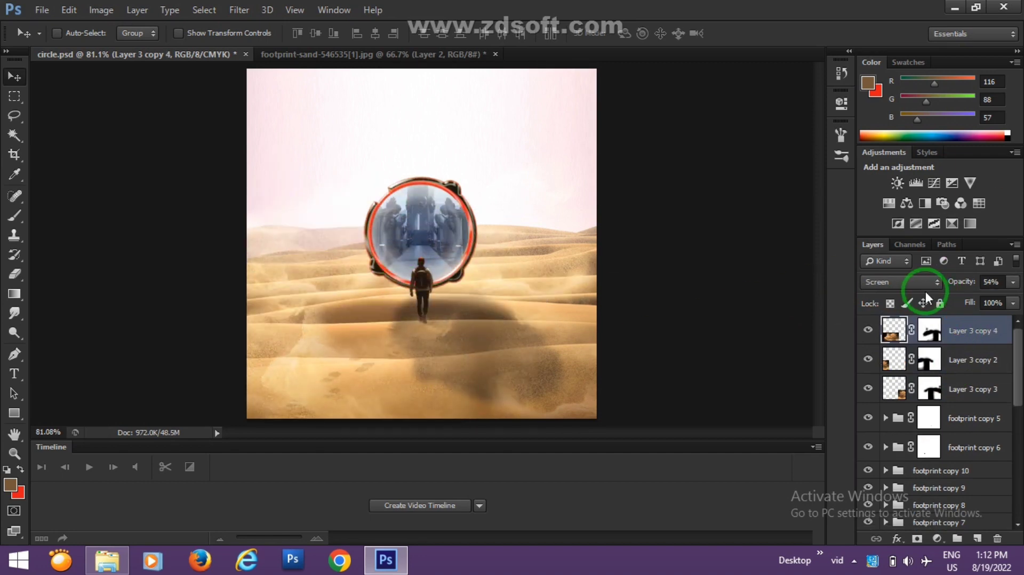
Move Layer 3 copy 2 above copy 4, add another dust duplicate, and show copy 2 again
key(b)
click(960, 360)
key(ctrl+bracketright)
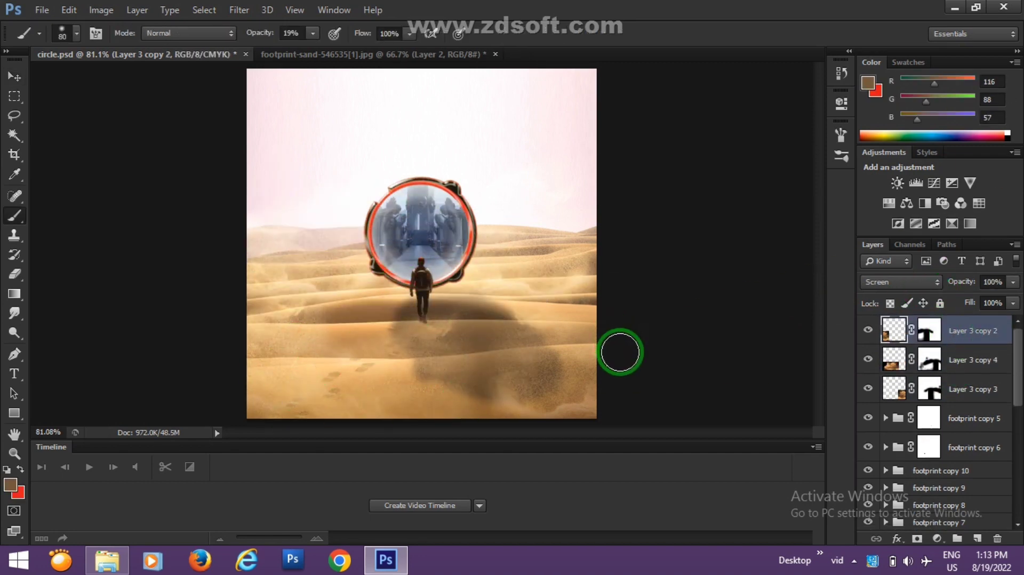
key(v)
drag(366, 400, 589, 336)
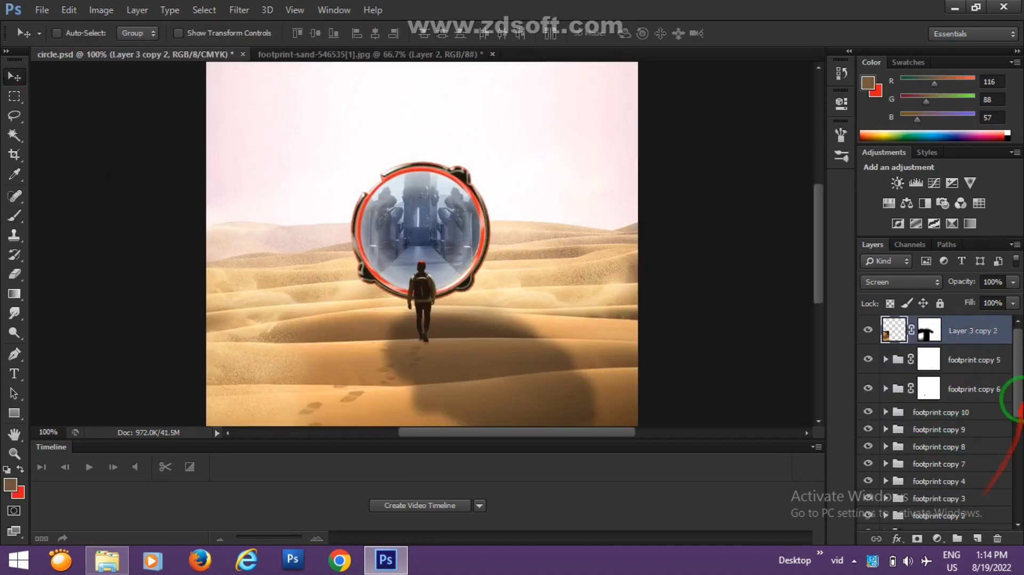
click(867, 329)
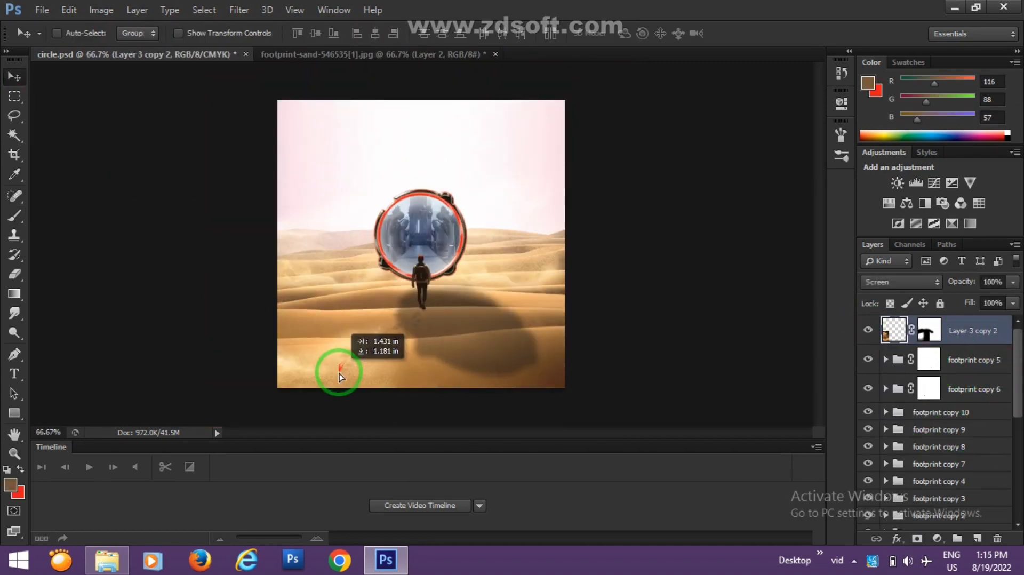
Reposition the dust and mask it away where it covers the cast shadow
drag(338, 373, 373, 313)
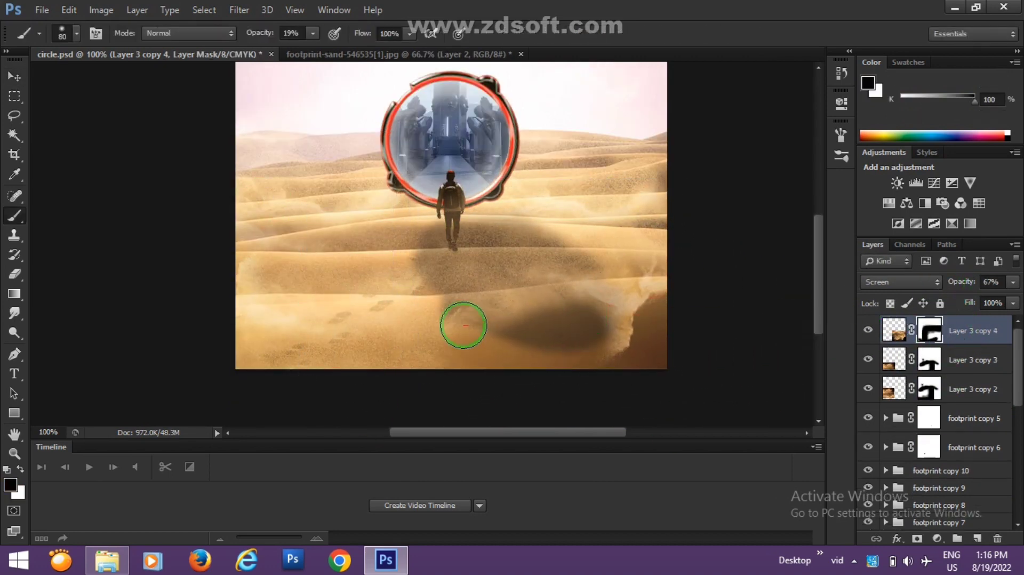
drag(647, 228, 665, 352)
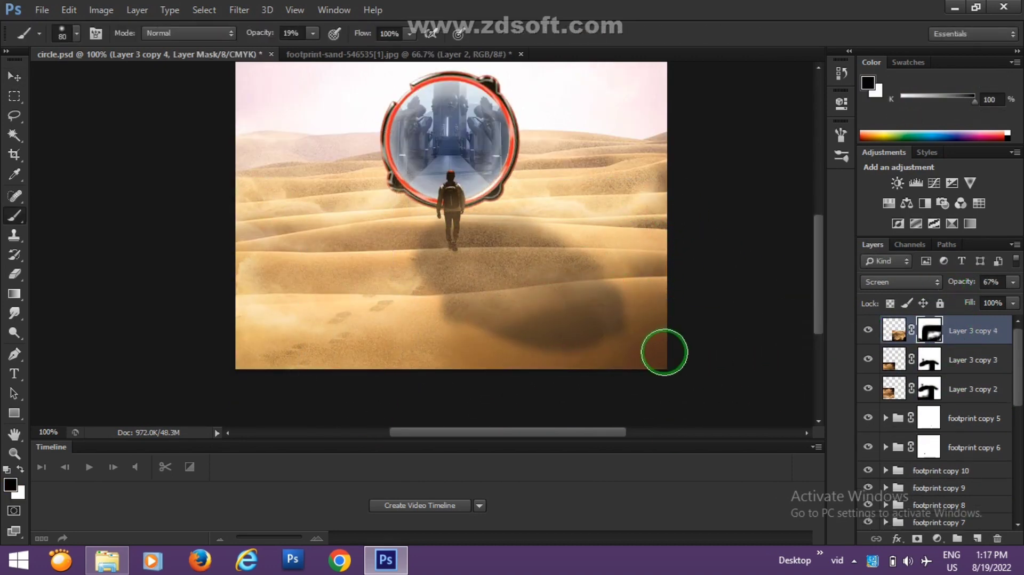
key(ctrl+minus)
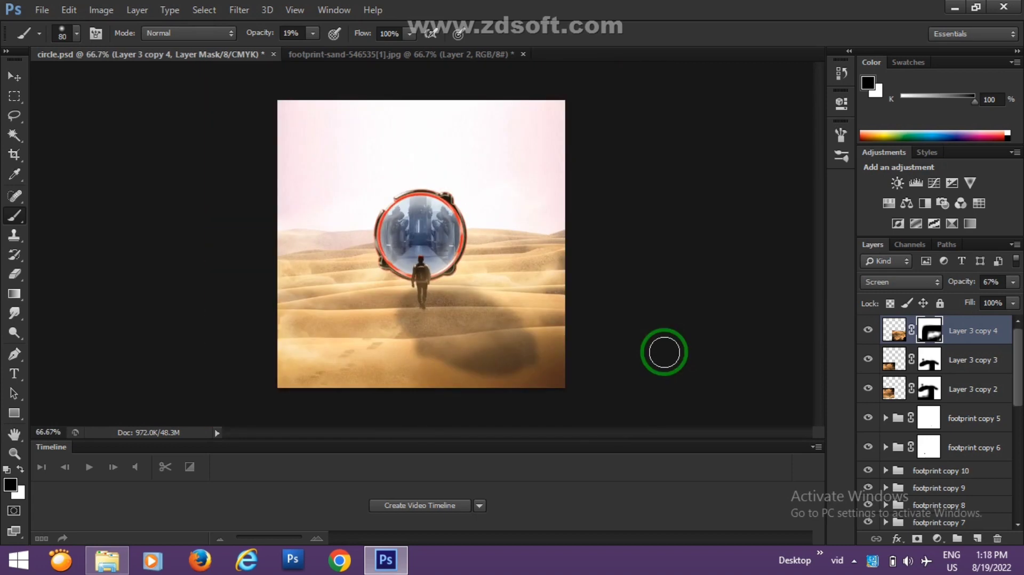
Paint further strokes on sand Layer 3, then duplicate it as Layer 3 copy 5
scroll(1016, 423, down, 5)
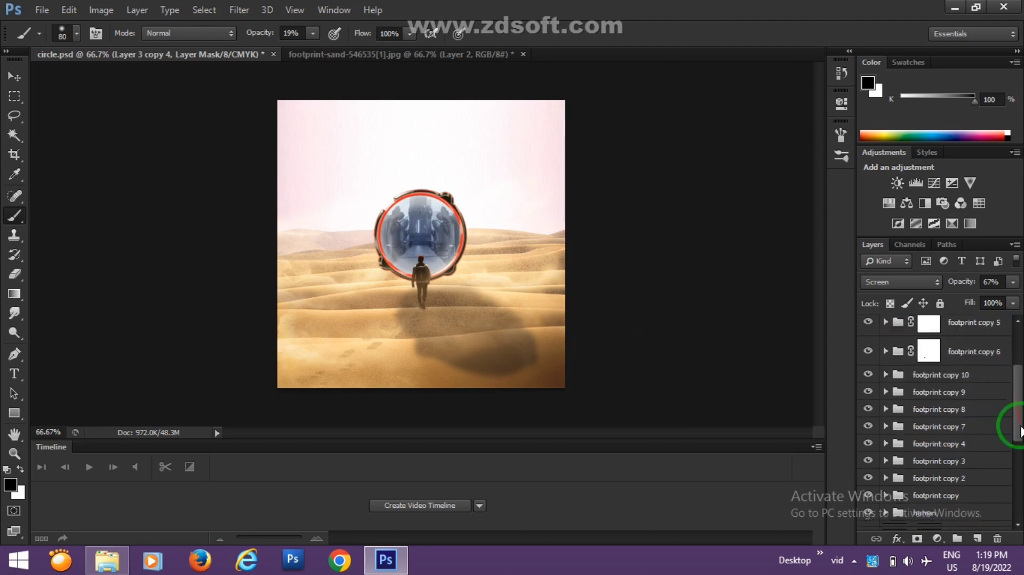
click(960, 440)
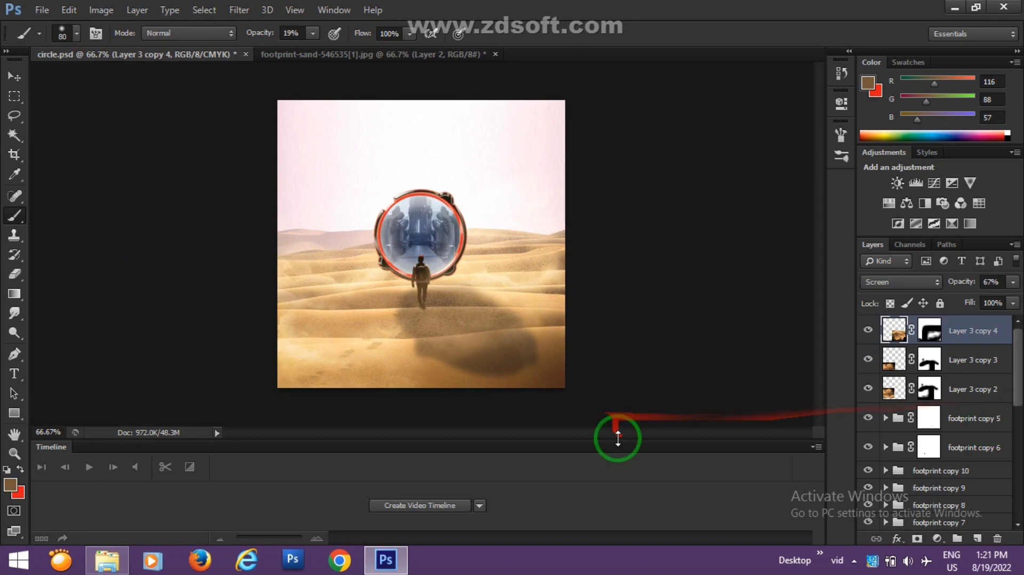
key(ctrl+plus)
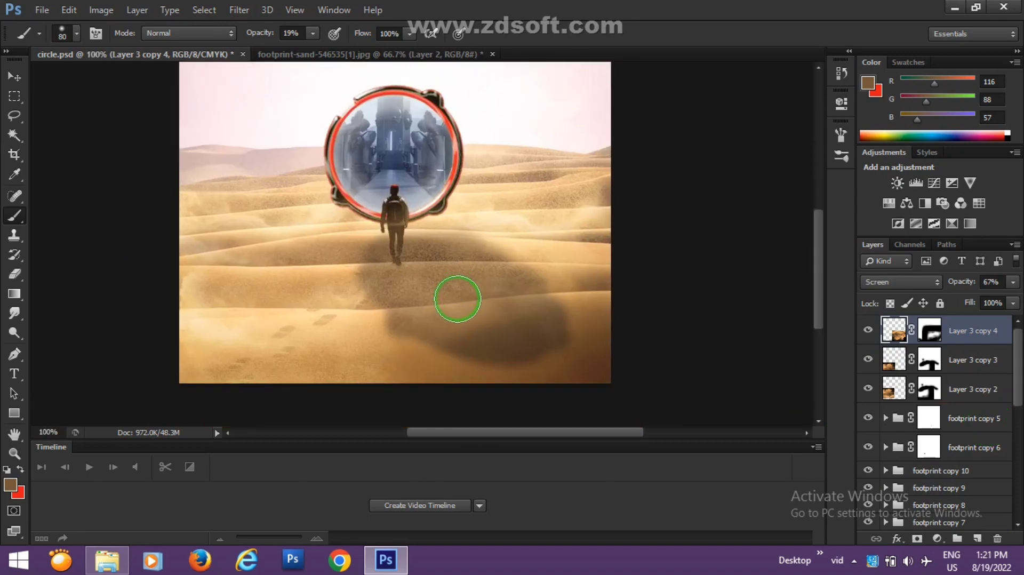
drag(457, 299, 450, 252)
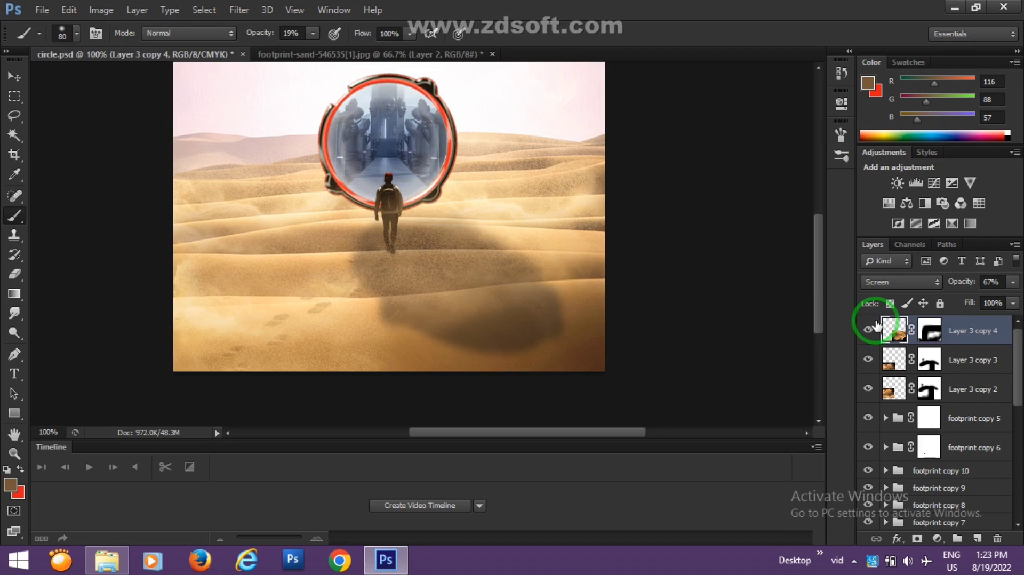
drag(553, 313, 577, 355)
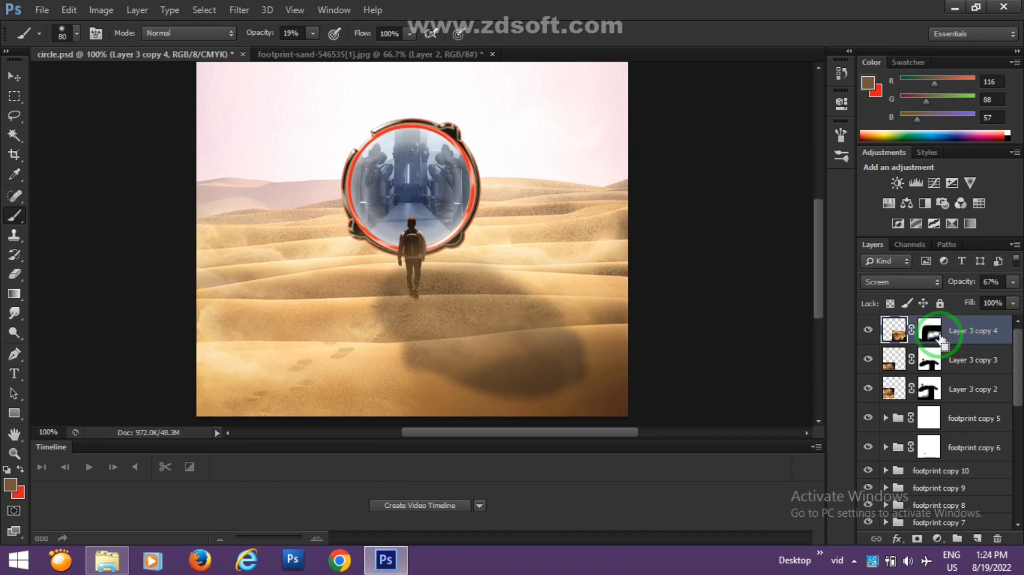
key(ctrl+j)
key(v)
key(ctrl+minus)
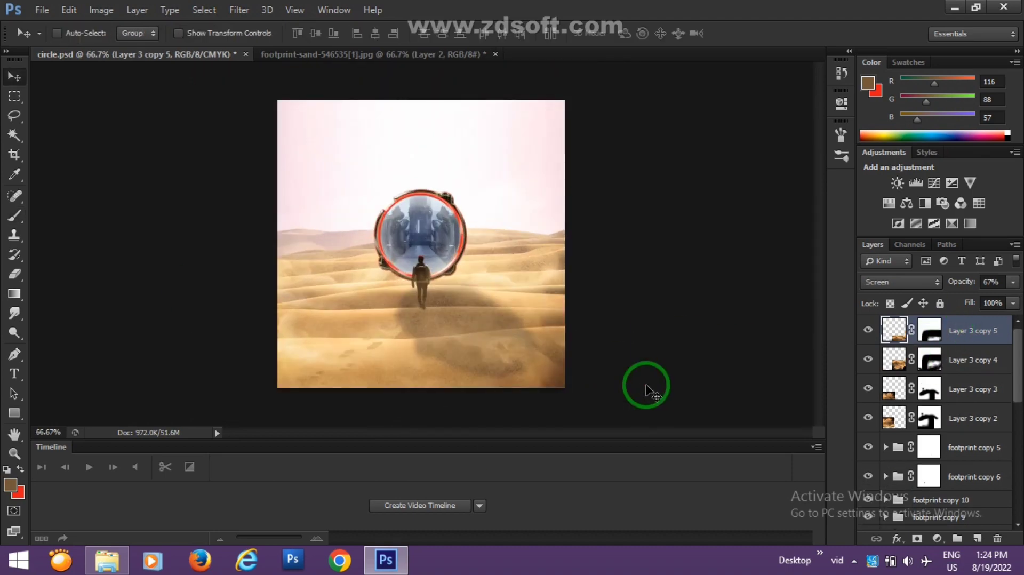
Duplicate the dust again, rotate the copy into place, and set the Motion Blur distance
key(ctrl+j)
key(ctrl+t)
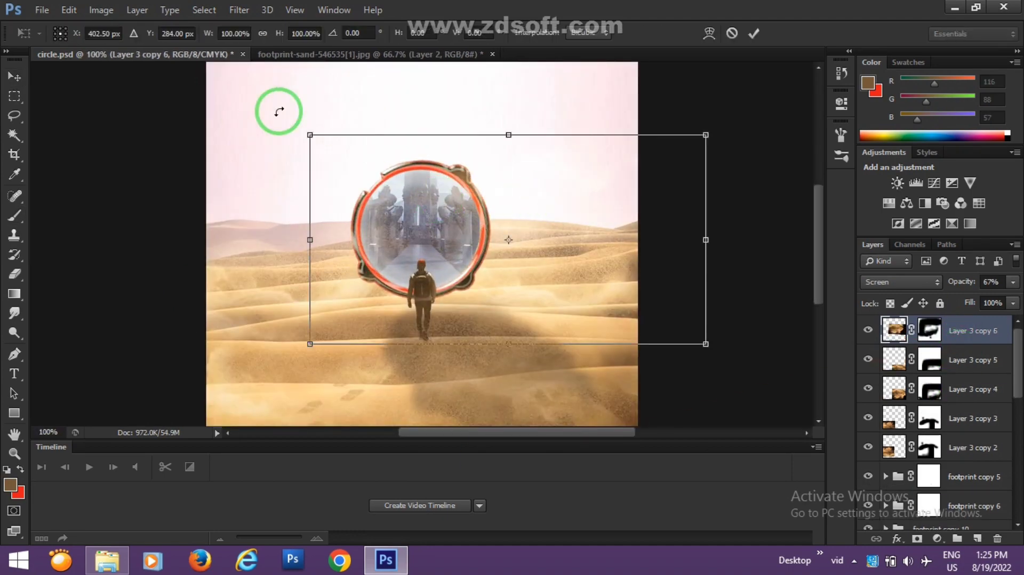
drag(514, 274, 556, 285)
key(Return)
key(ctrl+minus)
key(ctrl+plus)
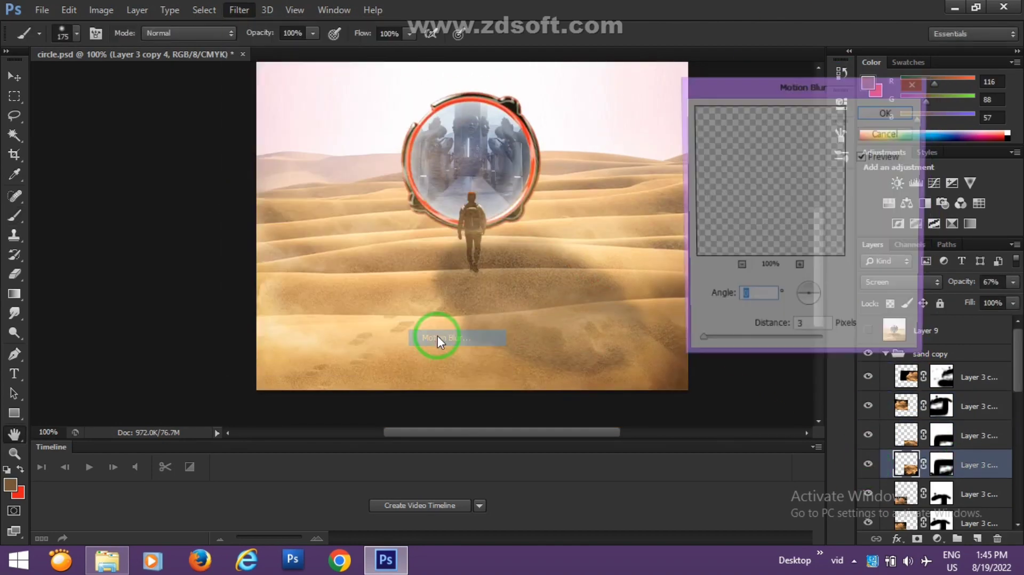
click(699, 348)
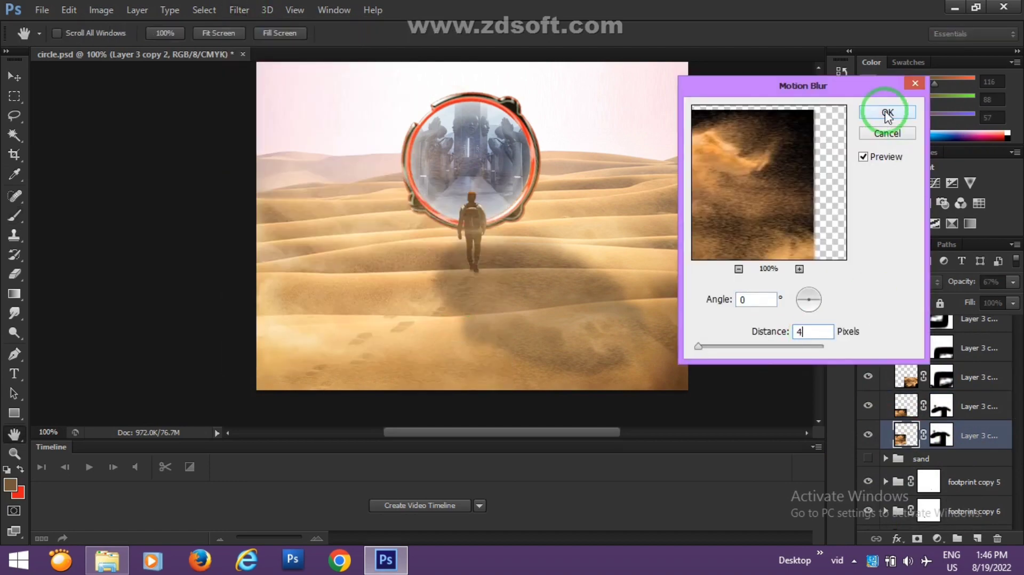
Apply the 0°, 4-pixel Motion Blur, then start a Gaussian Blur on sand Layer 3
click(887, 115)
scroll(939, 421, down, 2)
click(887, 472)
click(240, 9)
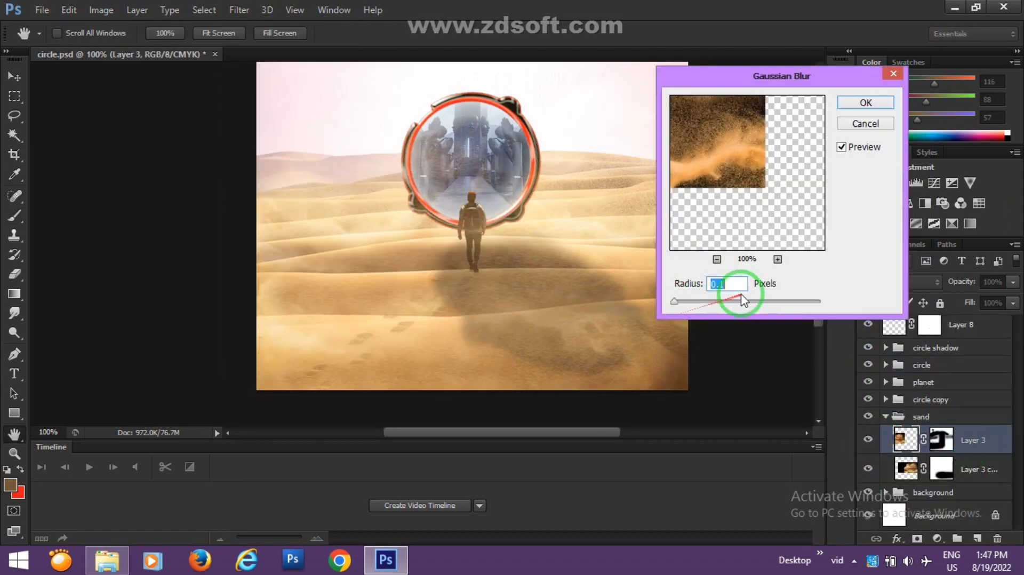